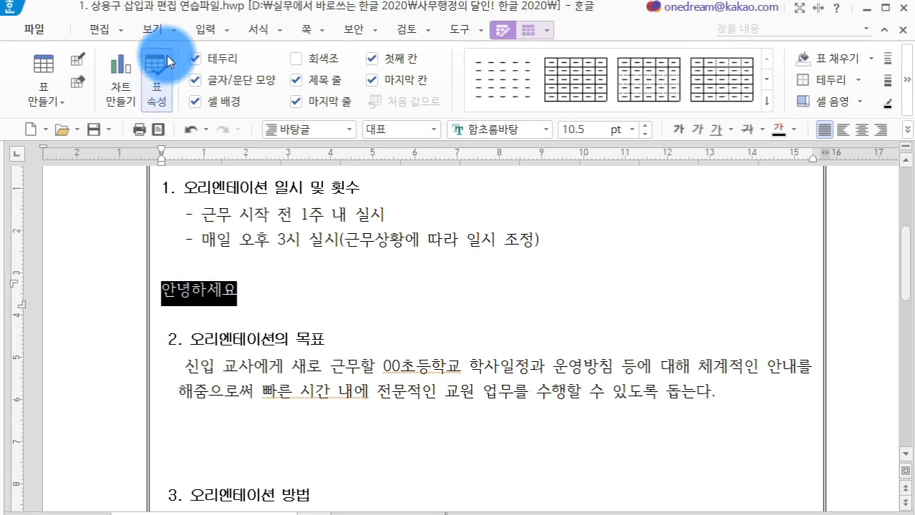
pyautogui.click(203, 35)
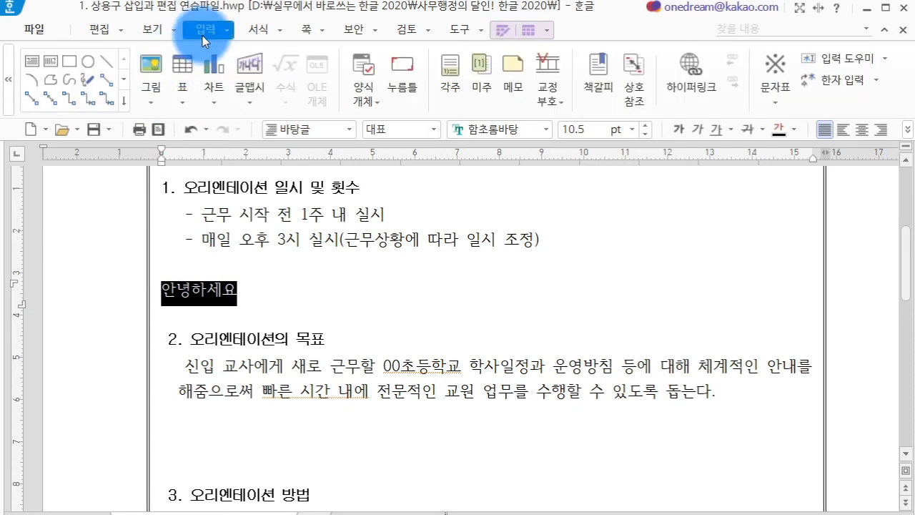
pyautogui.click(835, 54)
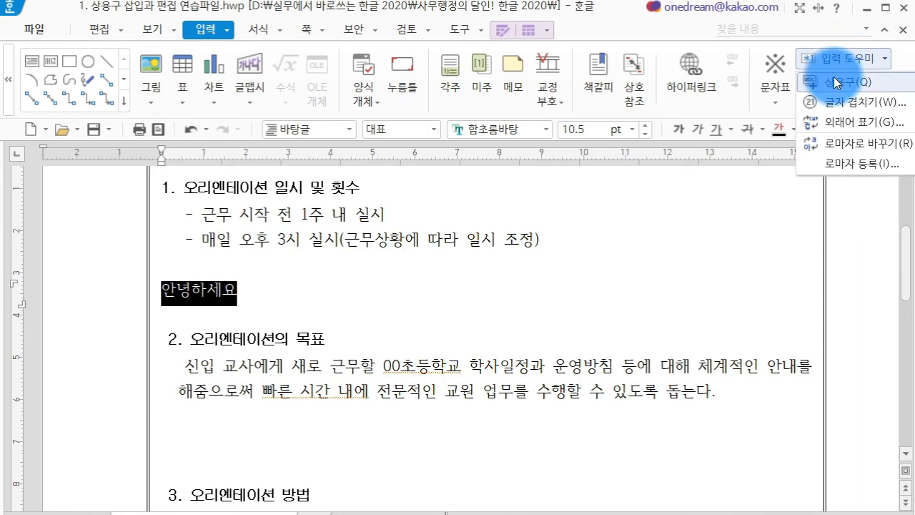
pyautogui.moveTo(838, 82)
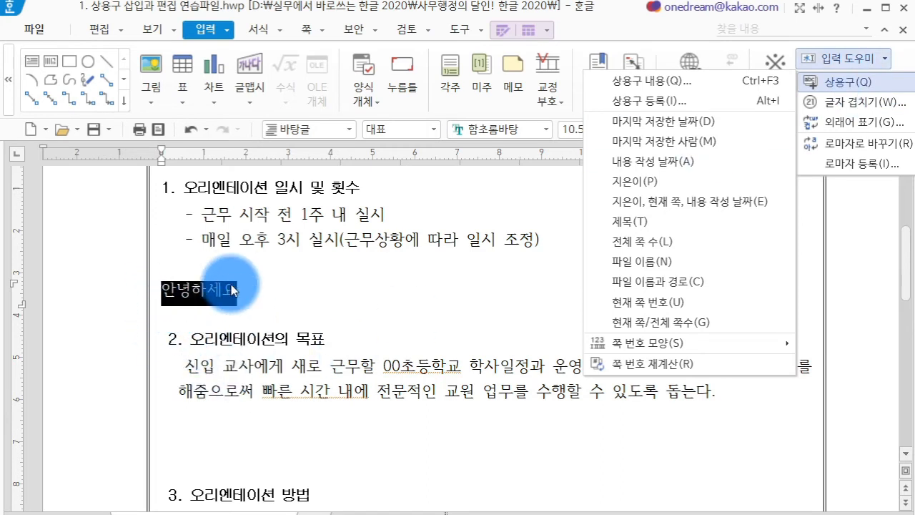
pyautogui.click(629, 101)
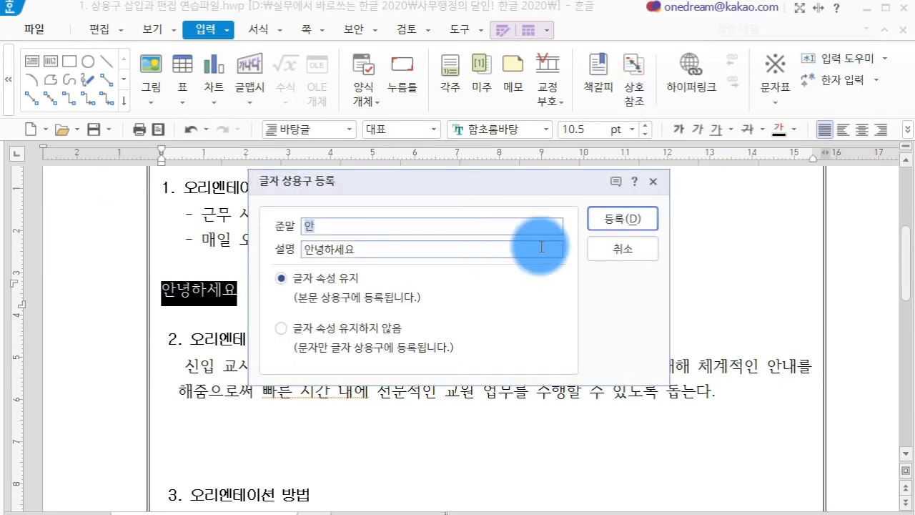
pyautogui.click(623, 248)
# - Register the selected greeting 안녕하세요 as a text phrase (글자 상용구) with the abbreviation 안녕, without keeping its character formatting
pyautogui.moveTo(288, 288); pyautogui.dragTo(159, 289)
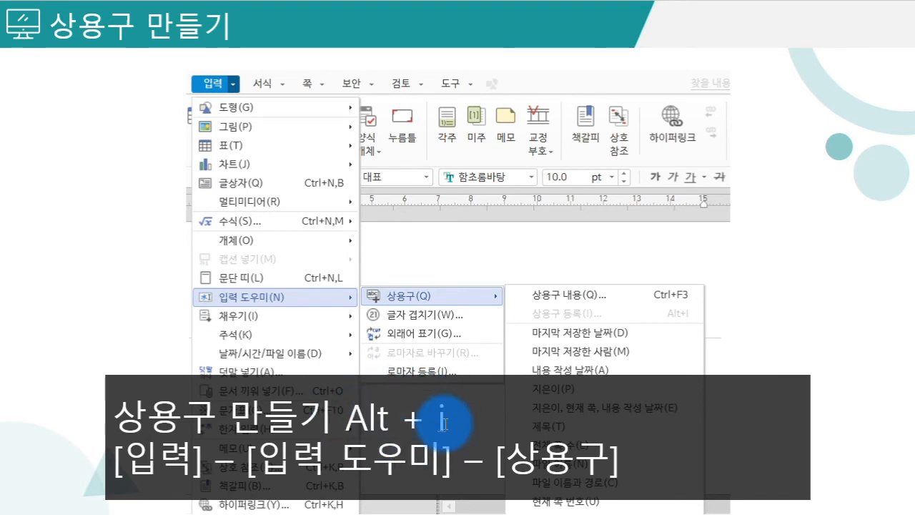
pyautogui.click(388, 504)
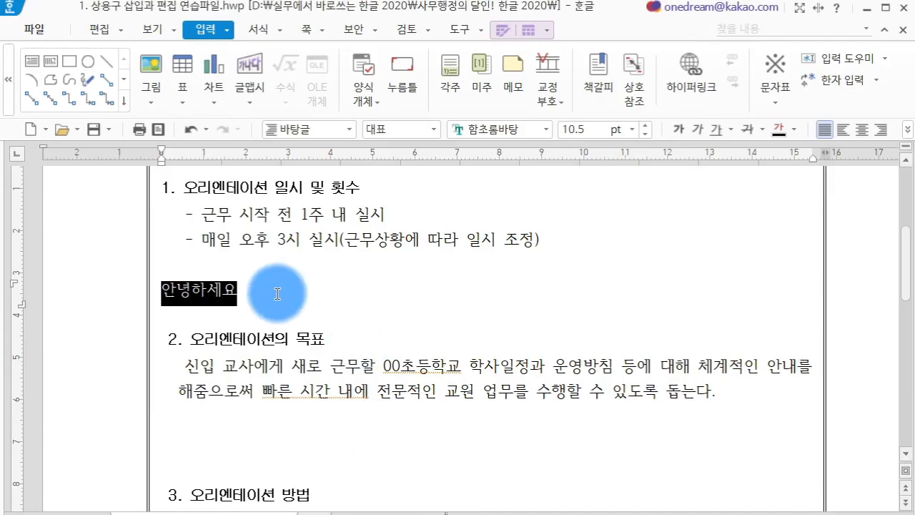
pyautogui.hotkey('alt', 'i')
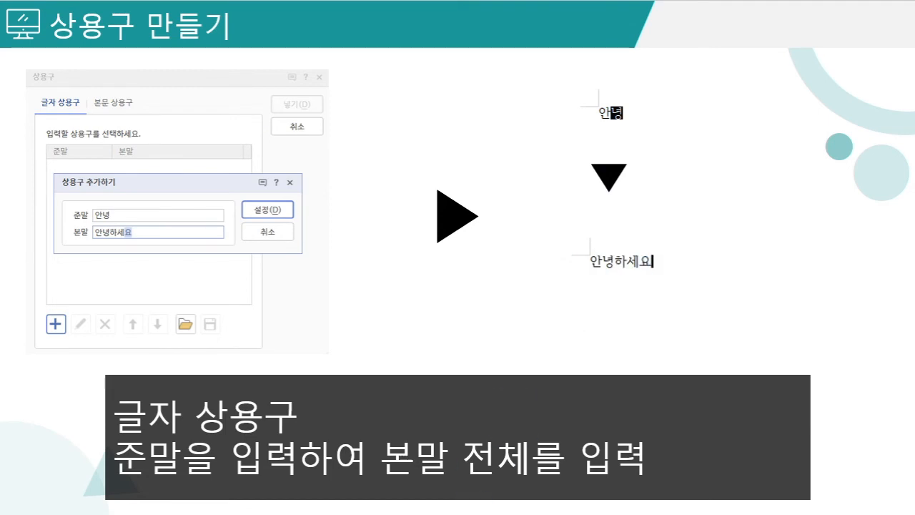
pyautogui.click(389, 509)
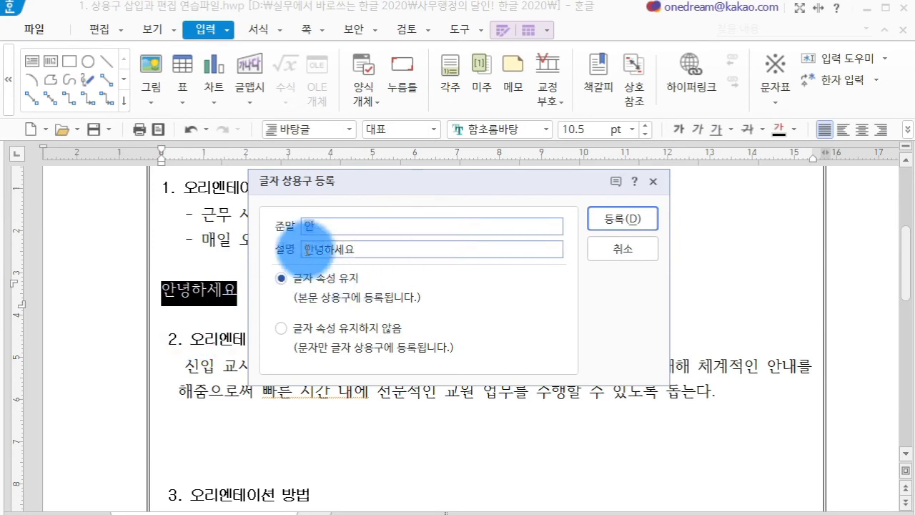
pyautogui.click(362, 226)
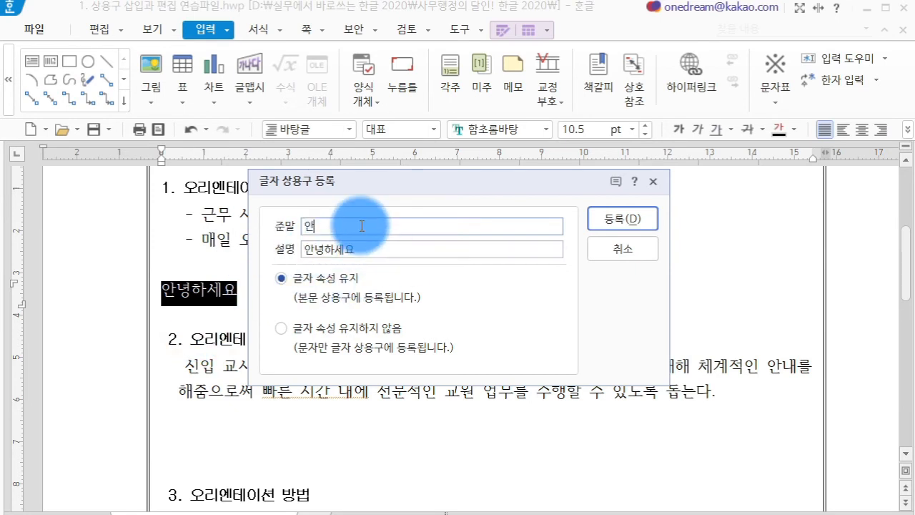
pyautogui.write('녕')
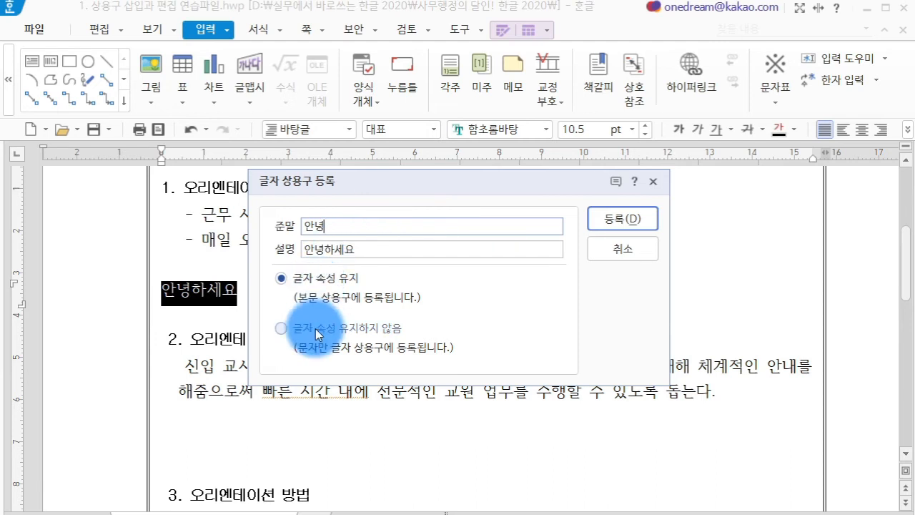
pyautogui.moveTo(310, 173); pyautogui.dragTo(419, 236)
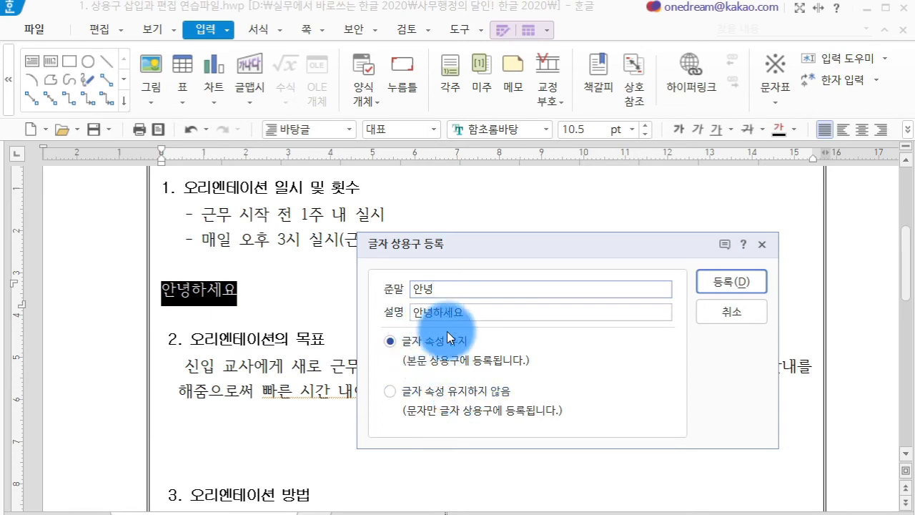
pyautogui.click(427, 392)
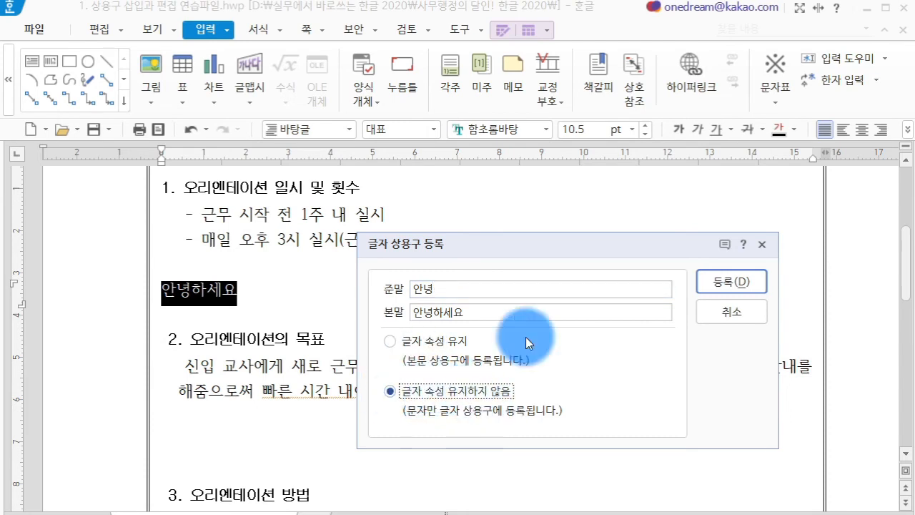
pyautogui.click(745, 287)
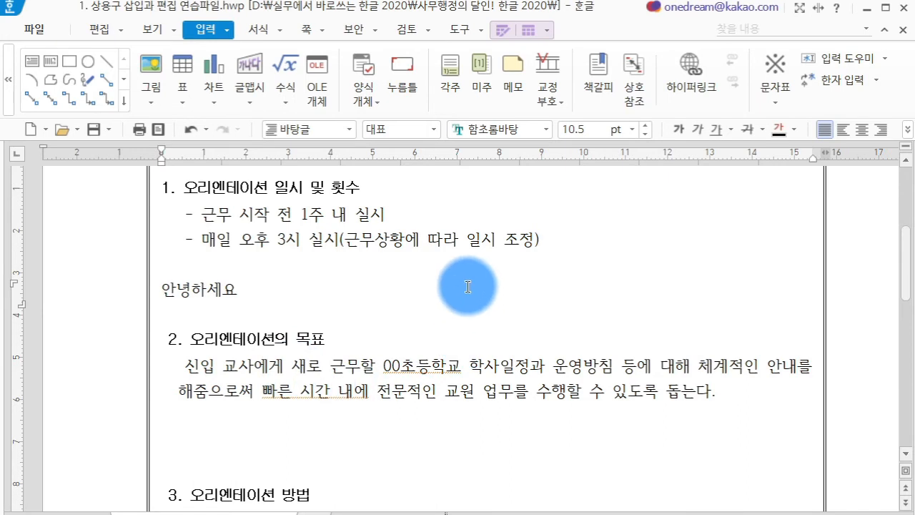
# - Insert the saved 안녕하세요 text phrase from the 상용구 list into the greeting line
pyautogui.press('Hangul')
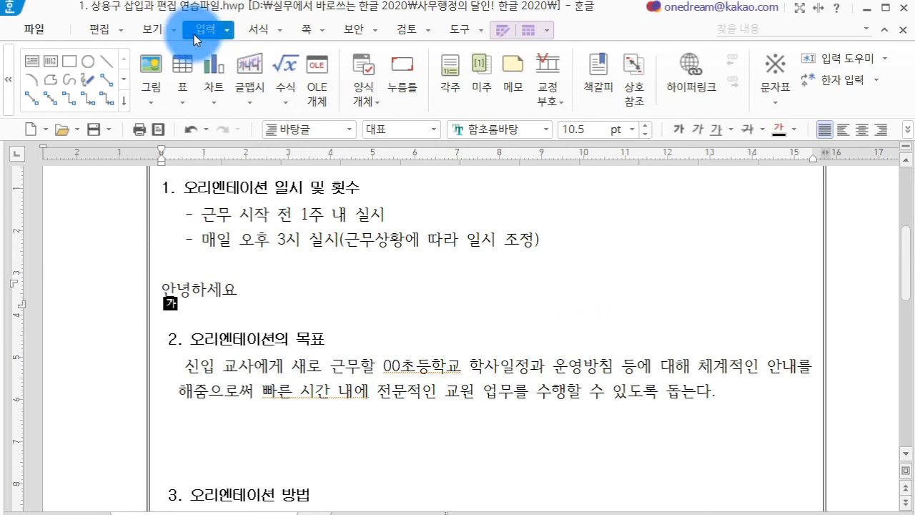
pyautogui.click(831, 59)
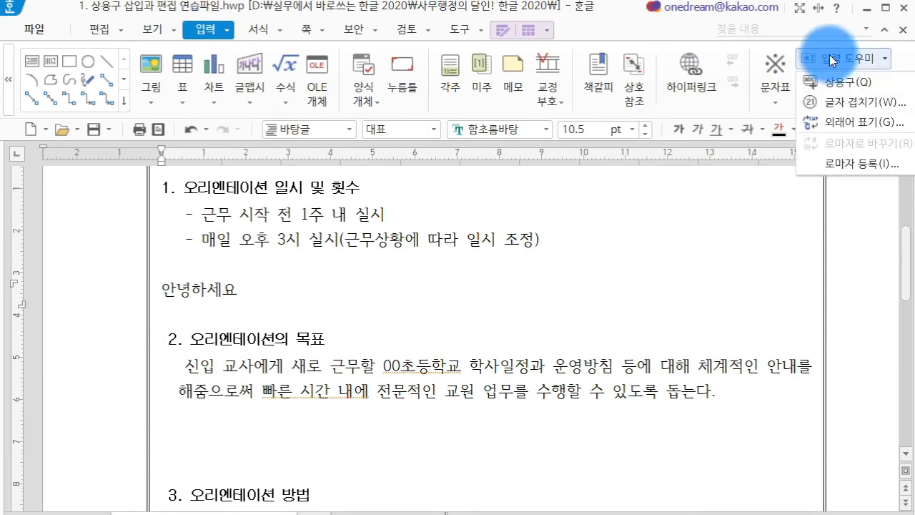
pyautogui.moveTo(832, 72)
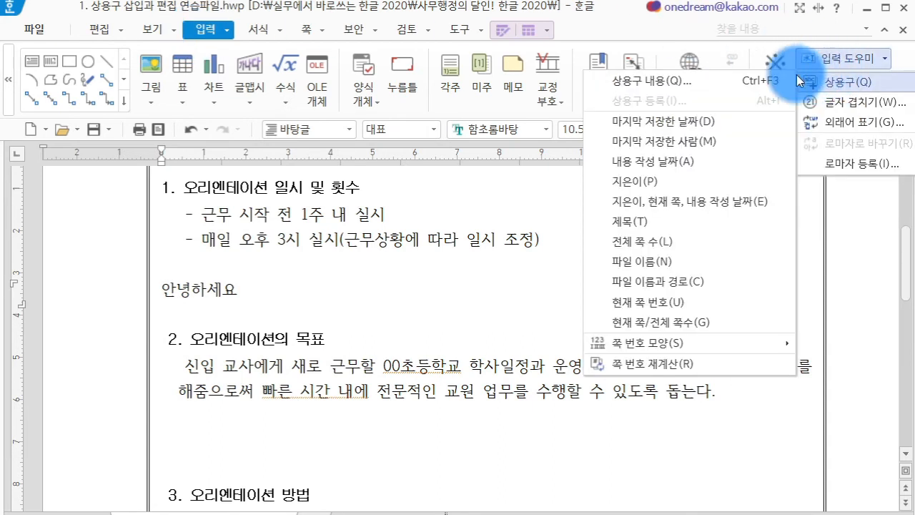
pyautogui.click(767, 78)
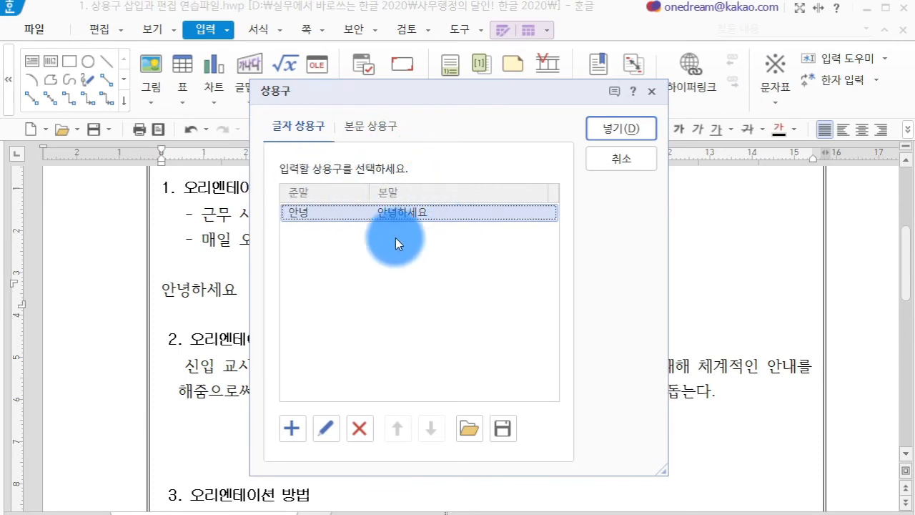
pyautogui.click(630, 124)
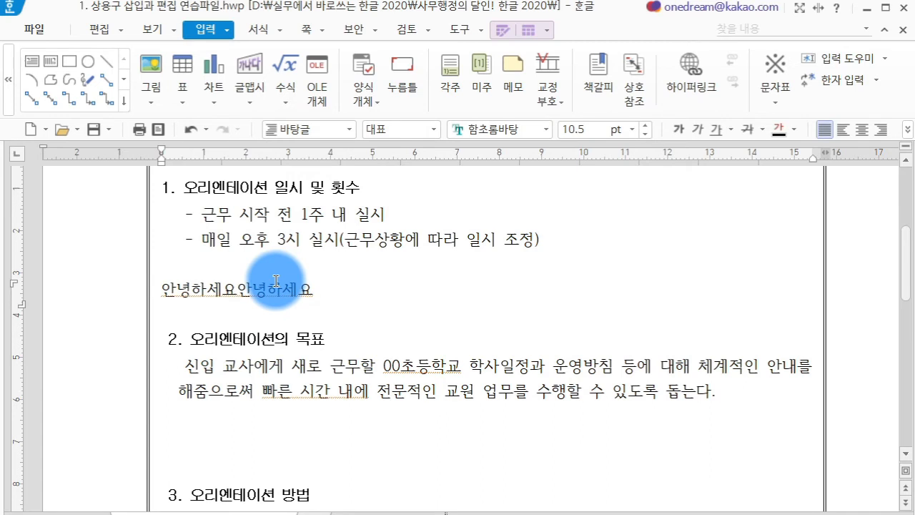
# - Replace the doubled greeting under section 1 with the 안녕 text phrase from the 상용구 list
pyautogui.press('Hangul')
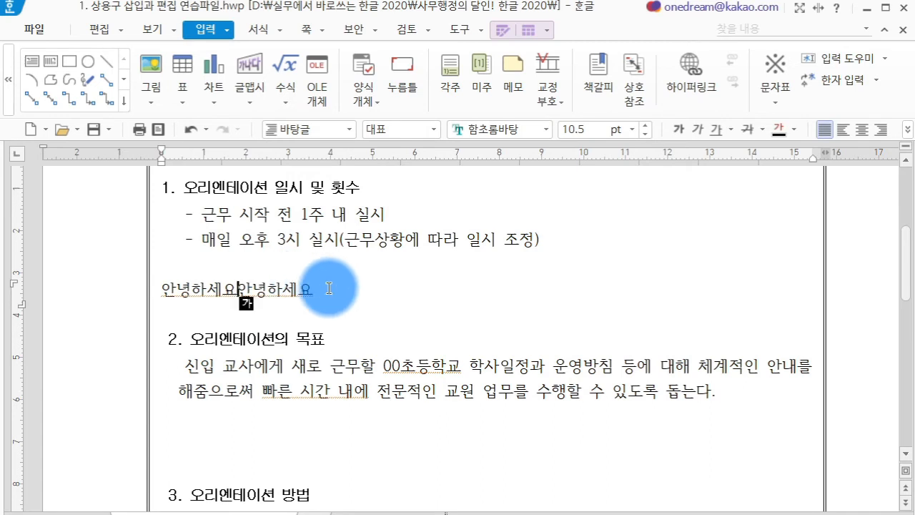
pyautogui.moveTo(329, 288); pyautogui.dragTo(163, 284)
pyautogui.click(826, 55)
pyautogui.click(825, 70)
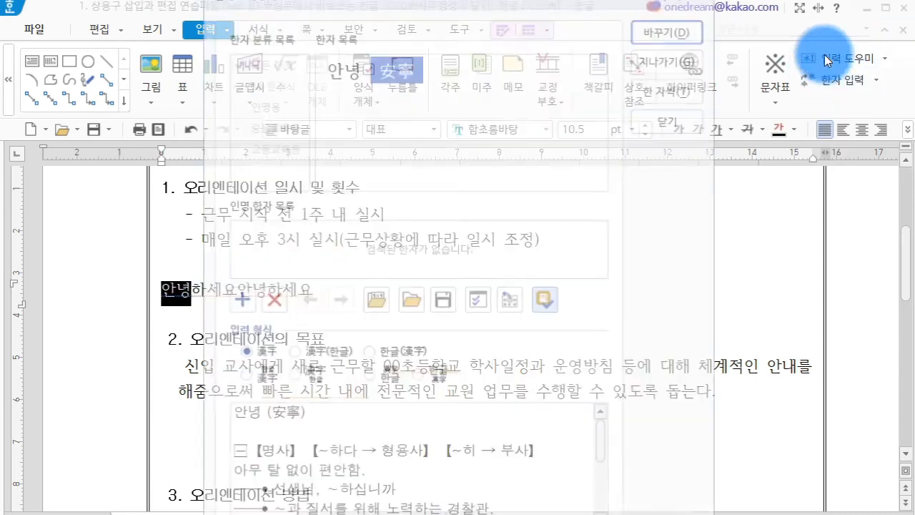
pyautogui.press('Escape')
pyautogui.click(825, 55)
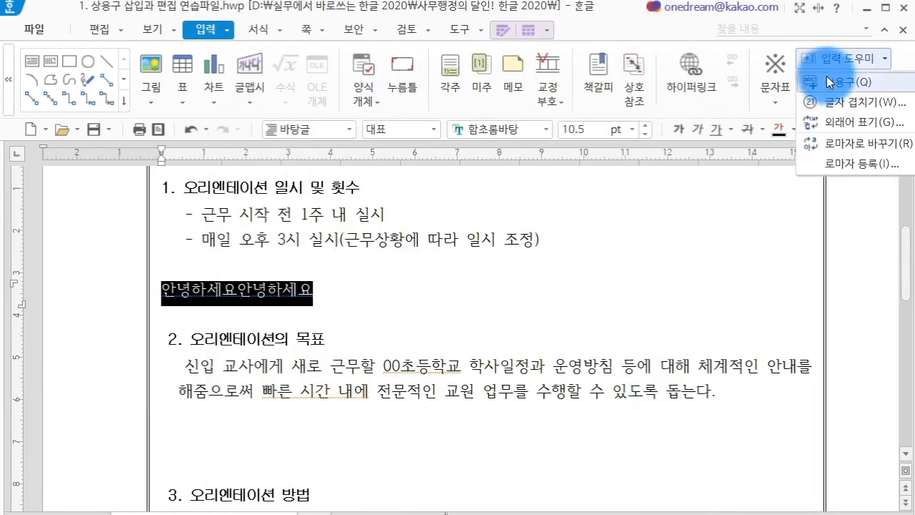
pyautogui.moveTo(827, 76)
pyautogui.click(757, 77)
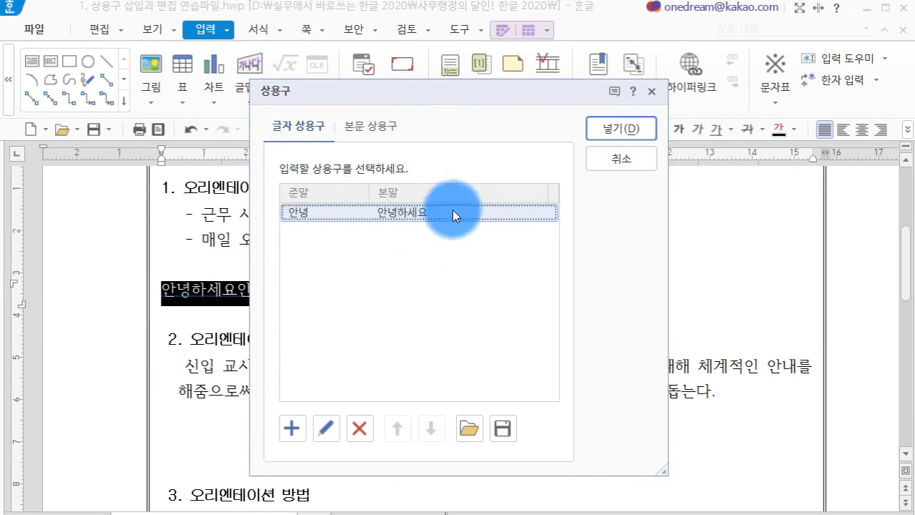
pyautogui.click(619, 130)
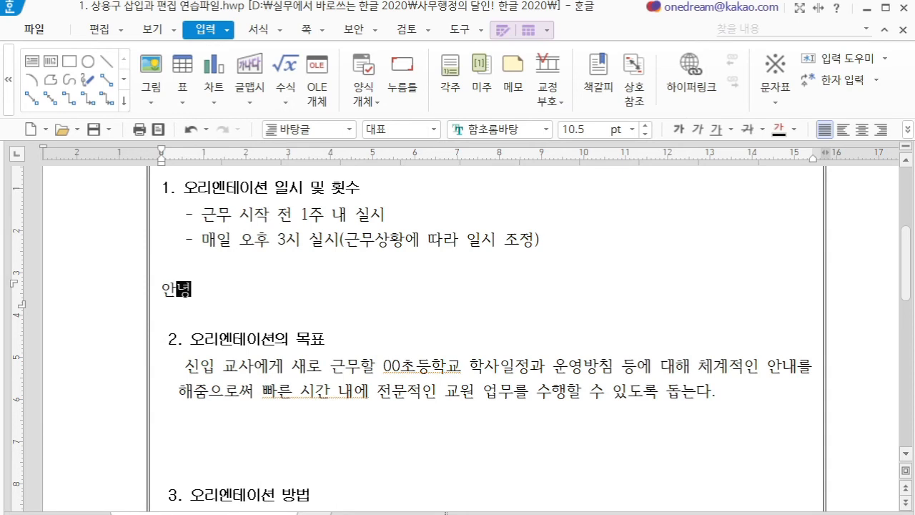
# - Expand the abbreviation 안녕 into 안녕하세요, and repeat the expansion after replacing the greeting with 안녕
pyautogui.hotkey('alt', 'i')
pyautogui.hotkey('alt', 'i')
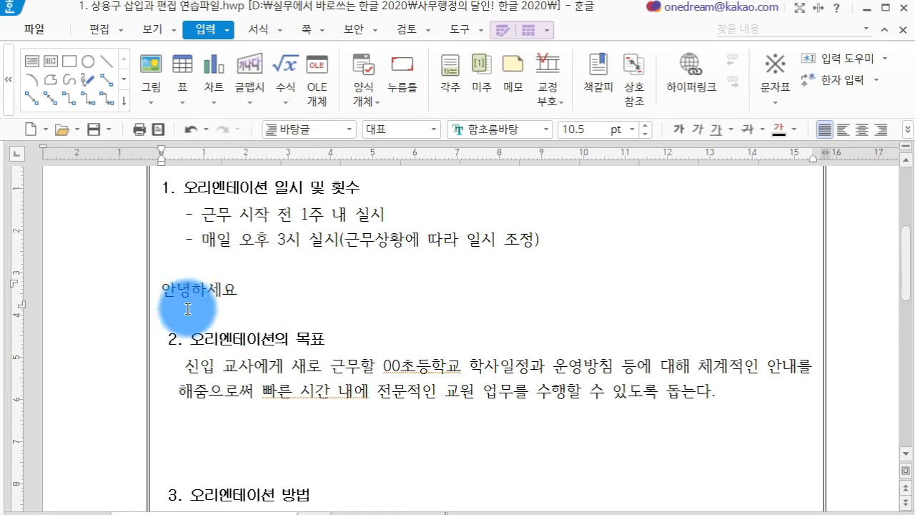
pyautogui.moveTo(238, 289); pyautogui.dragTo(165, 297)
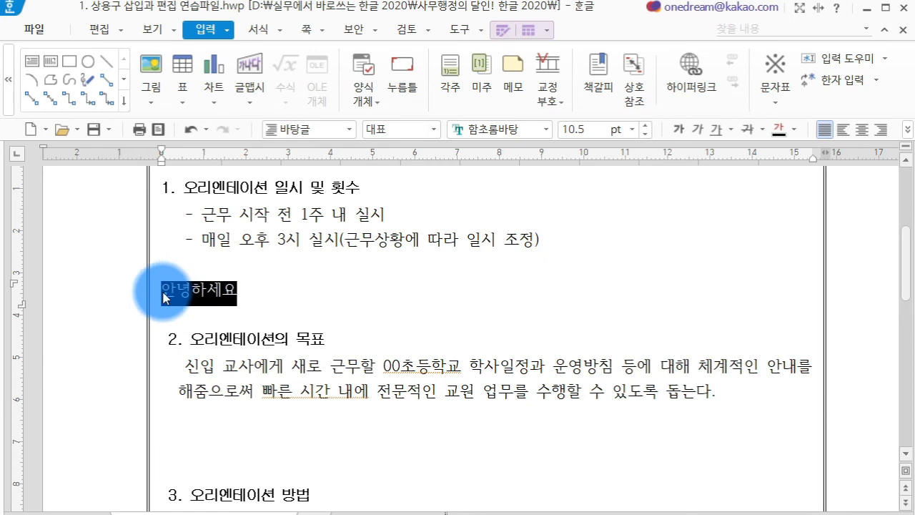
pyautogui.write('안녕')
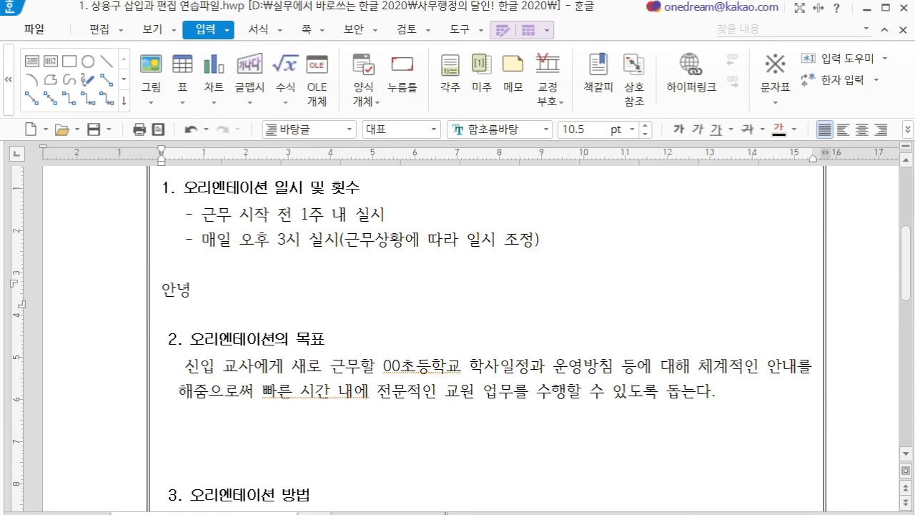
pyautogui.write('하세요')
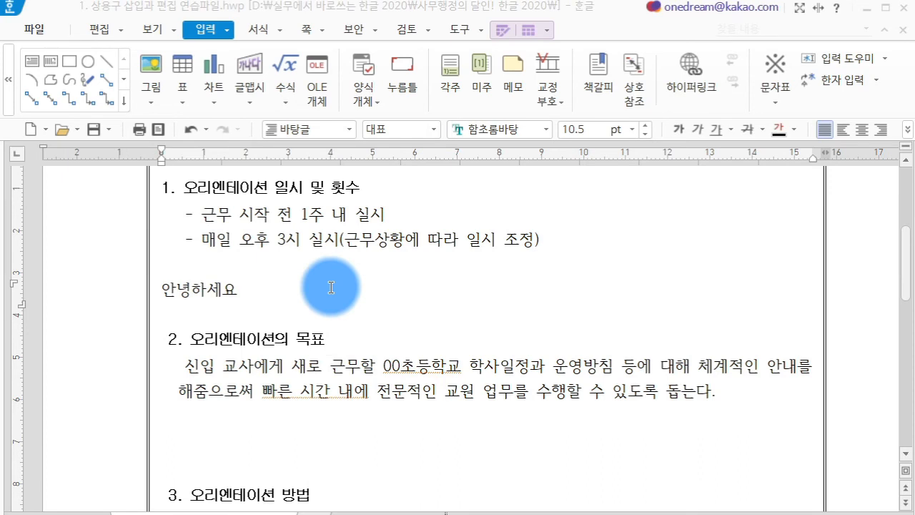
# - Delete the 안녕하세요 greeting and its extra blank line between sections 1 and 2
pyautogui.moveTo(331, 287); pyautogui.dragTo(169, 293)
pyautogui.press('BackSpace')
pyautogui.press('BackSpace')
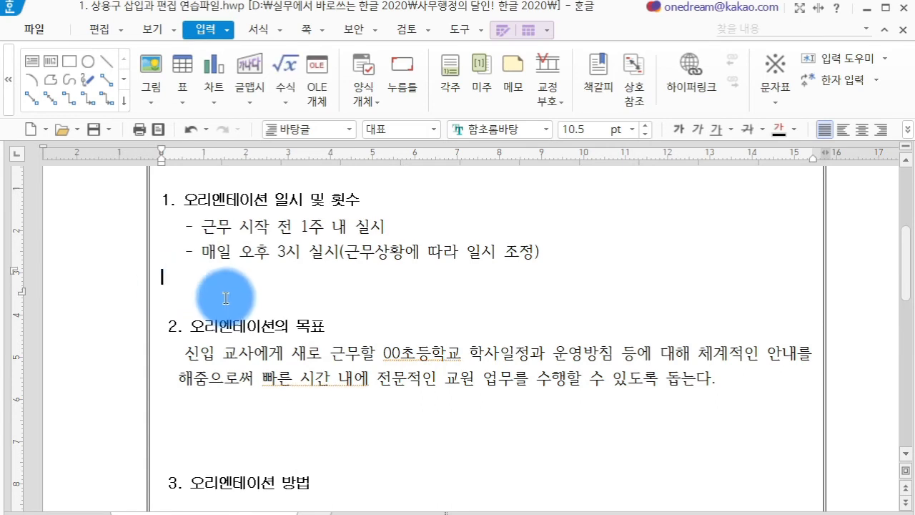
# - Look up the word 오리엔테이션 from the document title in the dictionary, and close the lookup
pyautogui.scroll(2, 226, 295)
pyautogui.click(243, 351)
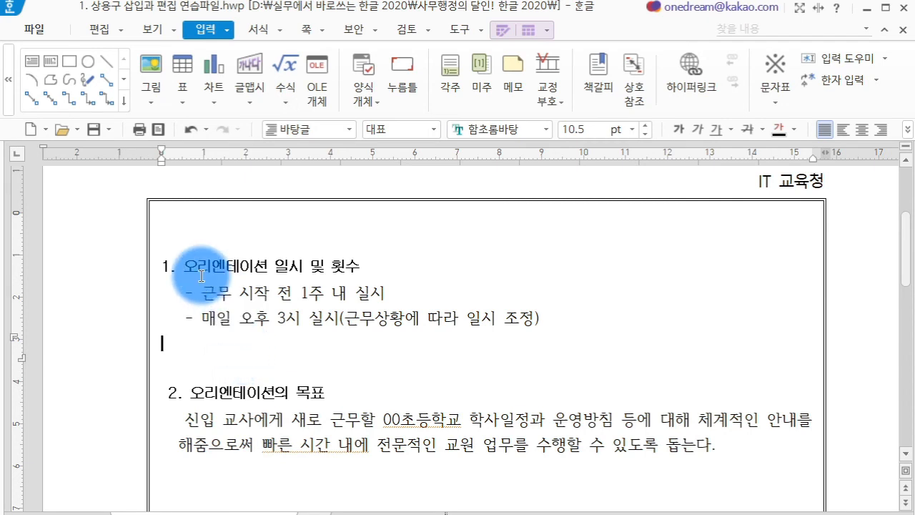
pyautogui.scroll(2, 193, 269)
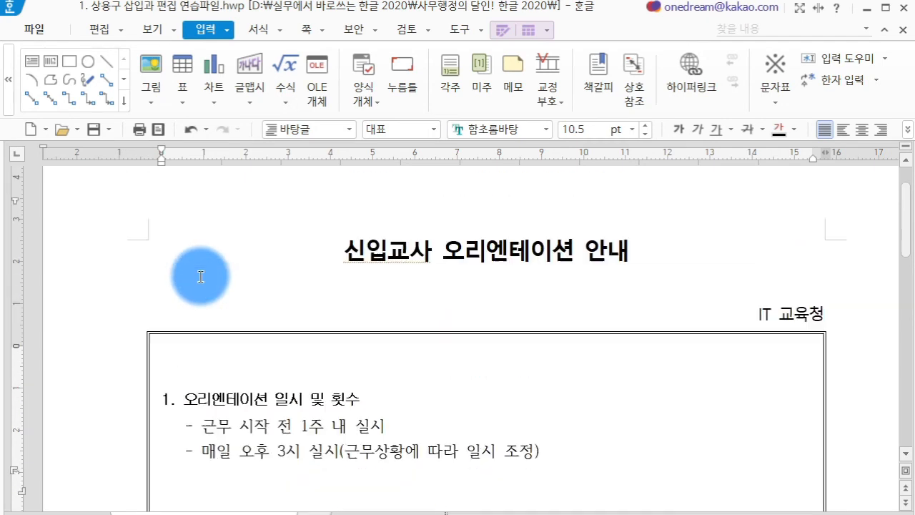
pyautogui.click(429, 258)
pyautogui.moveTo(447, 253); pyautogui.dragTo(570, 255)
pyautogui.press('F9')
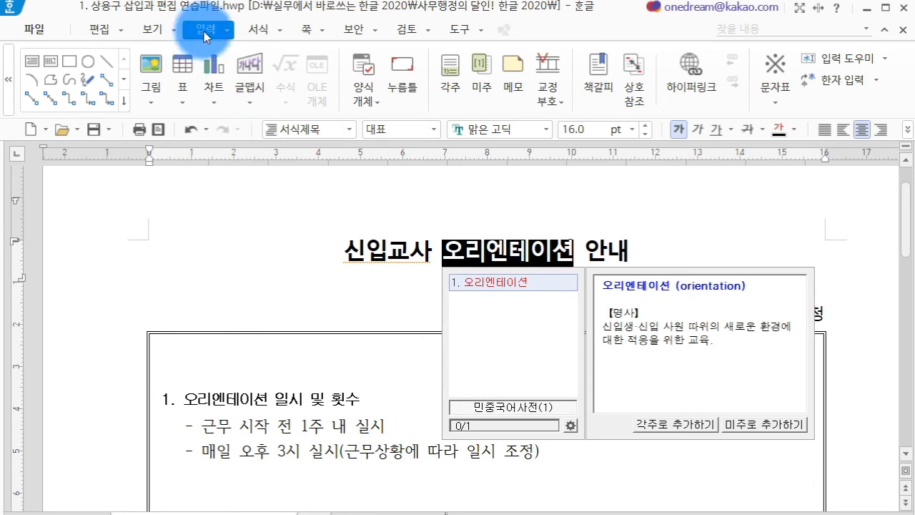
pyautogui.click(557, 256)
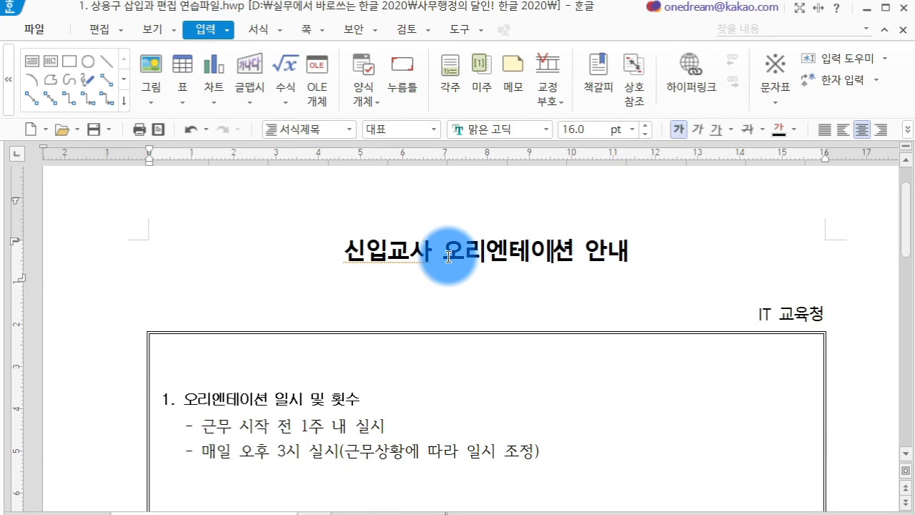
pyautogui.moveTo(448, 256); pyautogui.dragTo(570, 258)
pyautogui.click(572, 260)
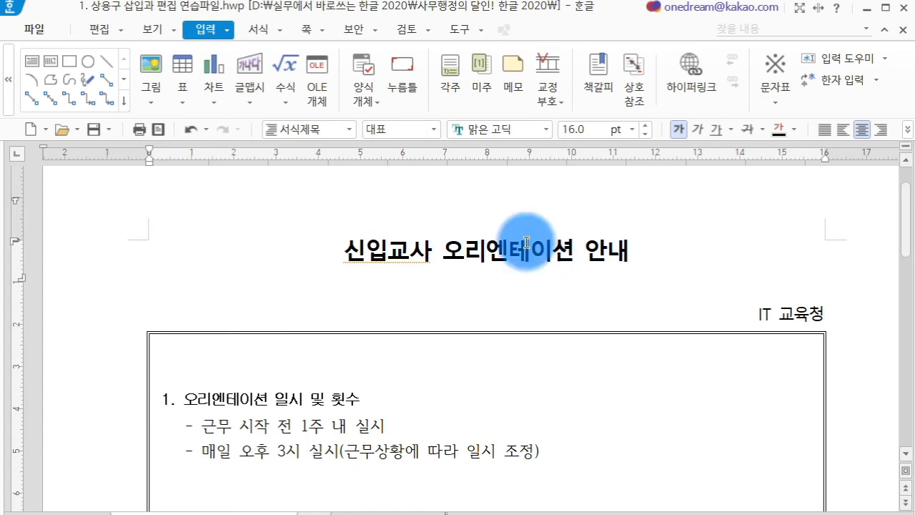
# - Add a text phrase to the 상용구 list with the abbreviation 오리 and the full text 오리엔테이션, and close the list
pyautogui.click(858, 63)
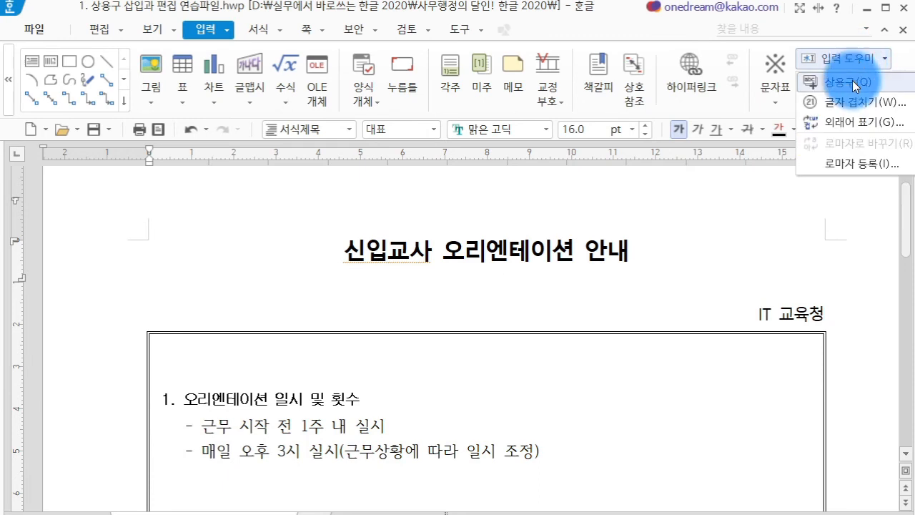
pyautogui.moveTo(855, 85)
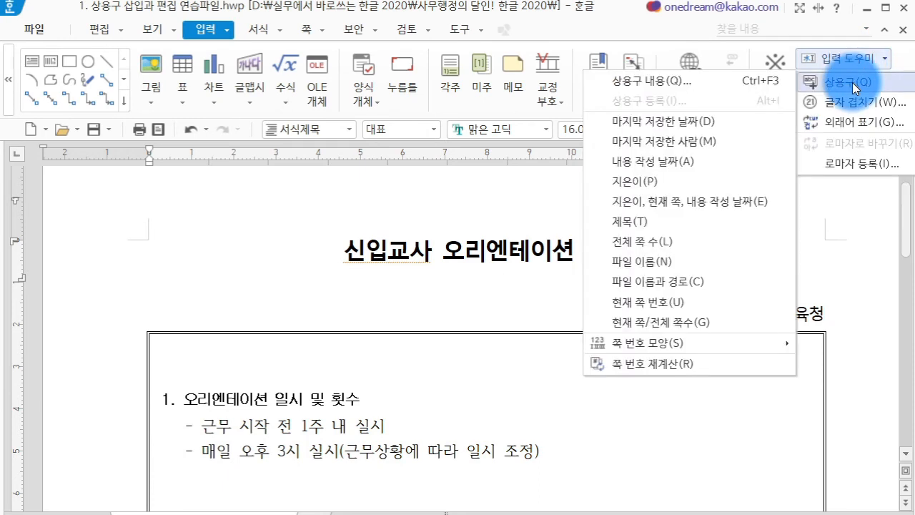
pyautogui.click(765, 83)
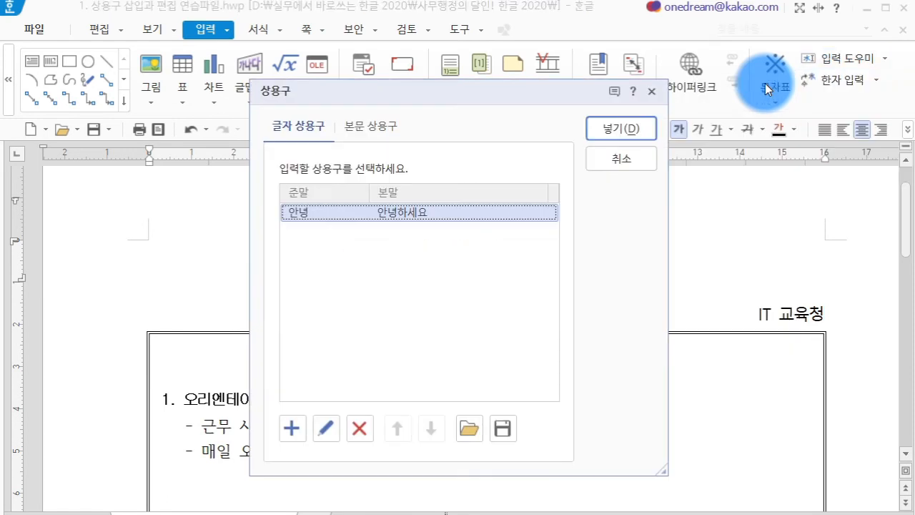
pyautogui.click(291, 429)
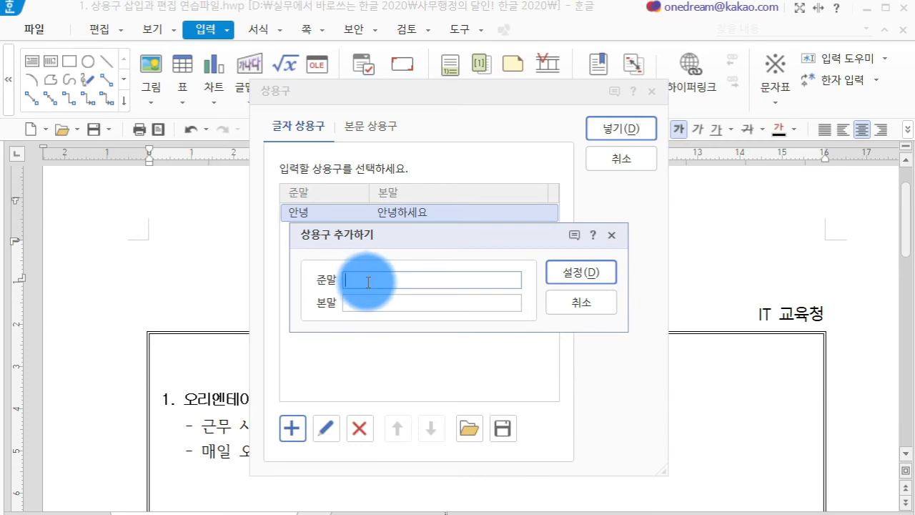
pyautogui.write('오리')
pyautogui.press('Tab')
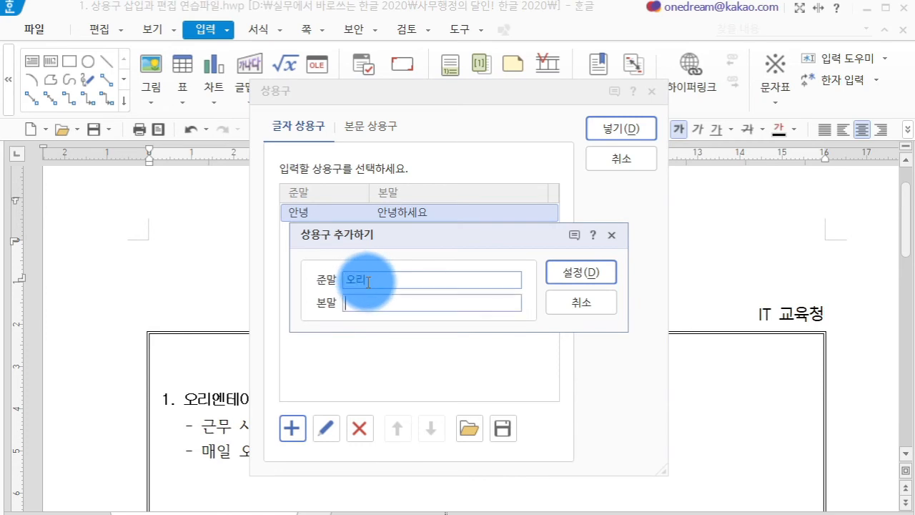
pyautogui.write('오리엔테이션')
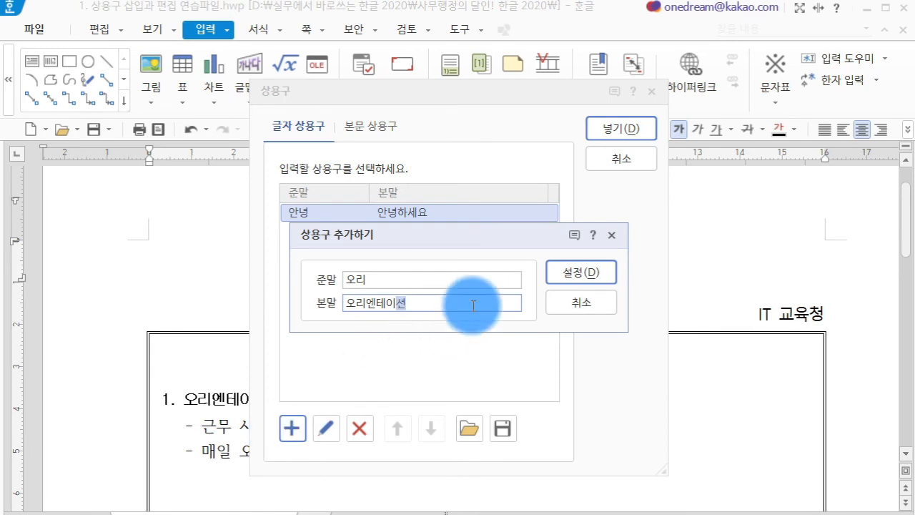
pyautogui.click(573, 266)
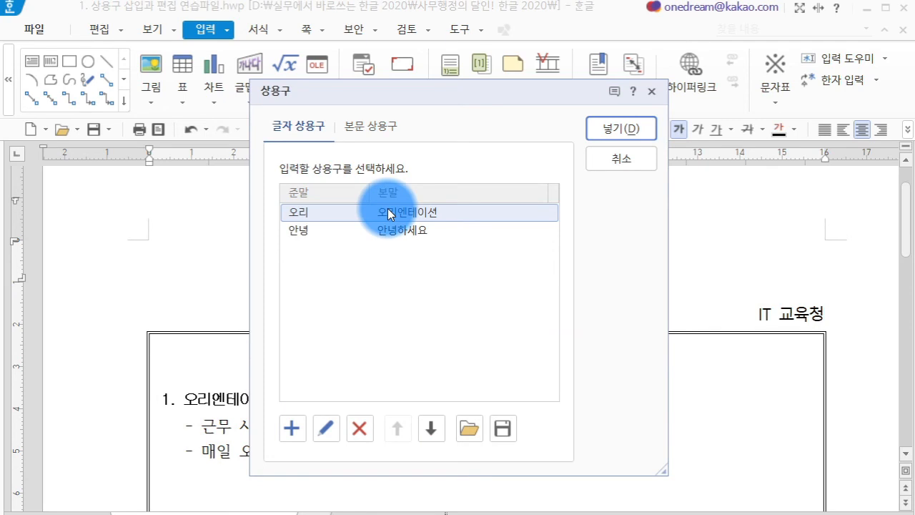
pyautogui.click(614, 161)
# - Replace 오리엔테이션 in the document title with the abbreviation 오리 and expand it into the registered phrase
pyautogui.moveTo(577, 249)
pyautogui.mouseDown()
pyautogui.moveTo(429, 249)
pyautogui.moveTo(581, 249)
pyautogui.mouseUp()
pyautogui.click(580, 249)
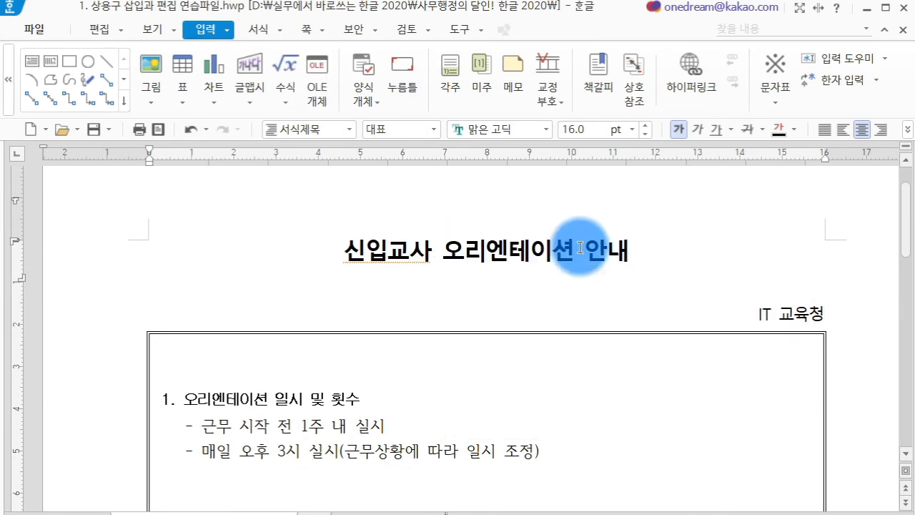
pyautogui.press('BackSpace')
pyautogui.press('BackSpace')
pyautogui.press('BackSpace')
pyautogui.press('BackSpace')
pyautogui.press('BackSpace')
pyautogui.write('리')
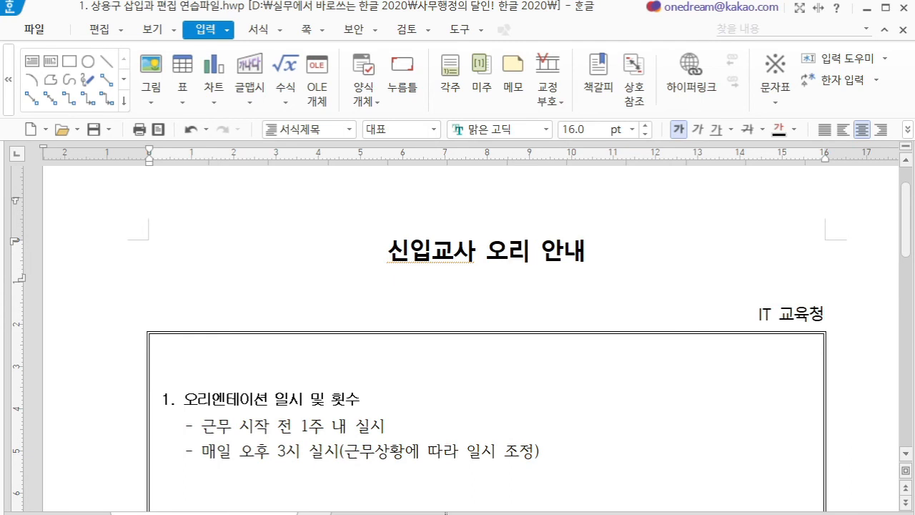
pyautogui.hotkey('alt', 'i')
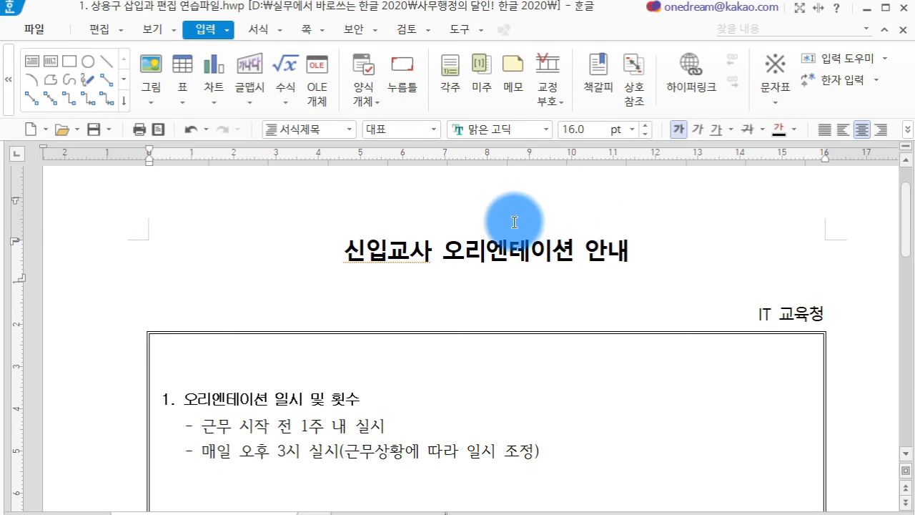
pyautogui.moveTo(442, 262); pyautogui.dragTo(566, 258)
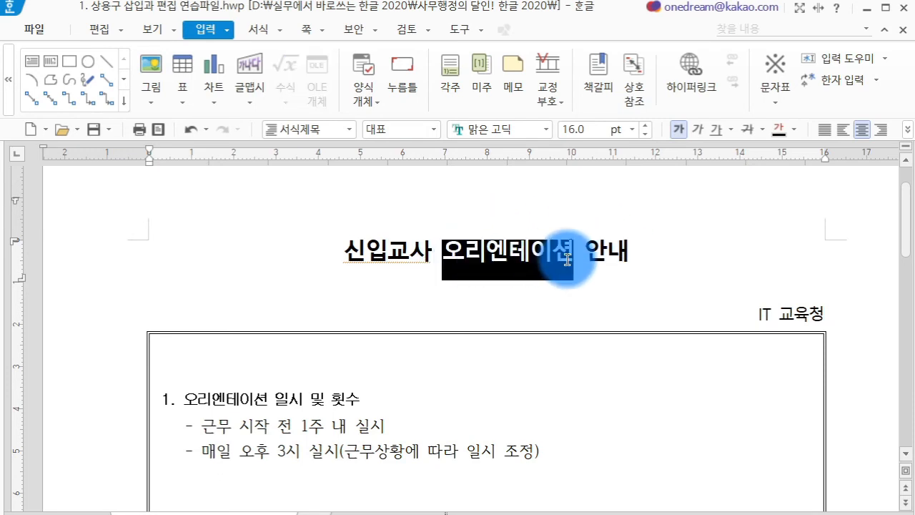
pyautogui.click(567, 259)
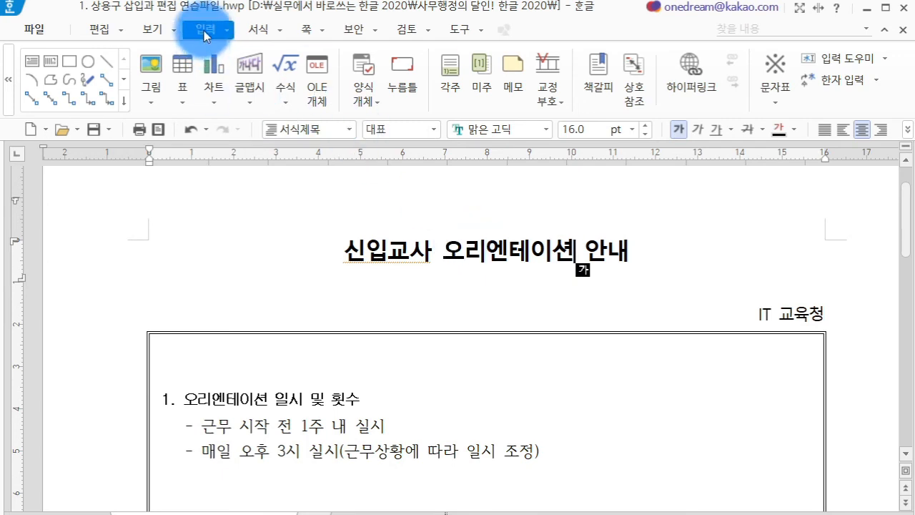
# - Open the 오리 text phrase from the 상용구 list for editing, and cancel without changing it
pyautogui.click(858, 59)
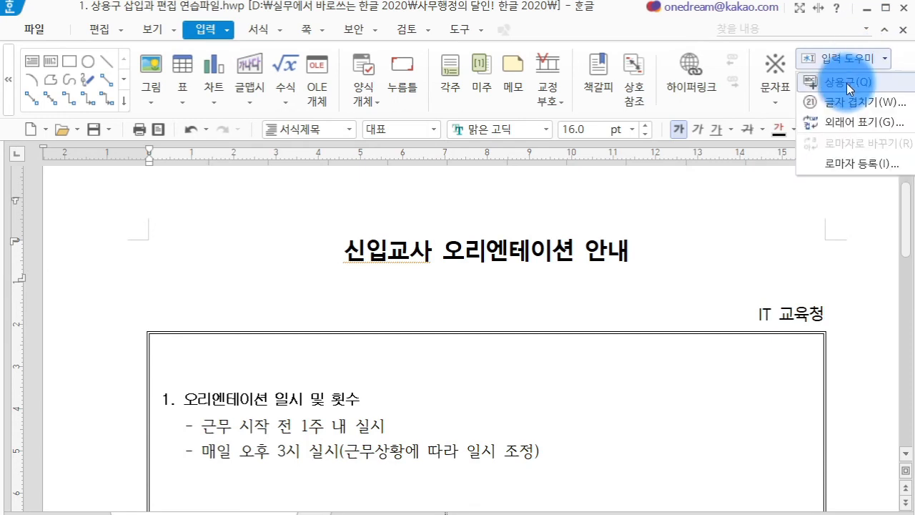
pyautogui.moveTo(848, 88)
pyautogui.click(756, 80)
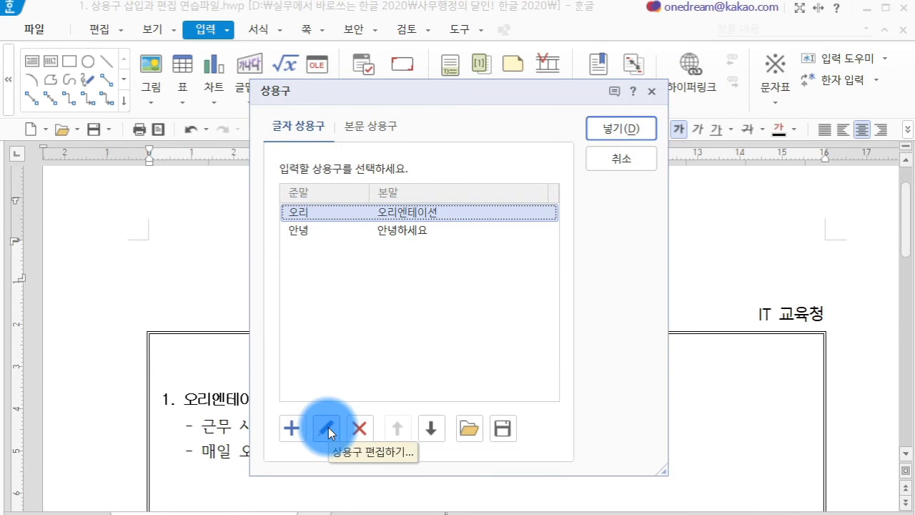
pyautogui.click(327, 428)
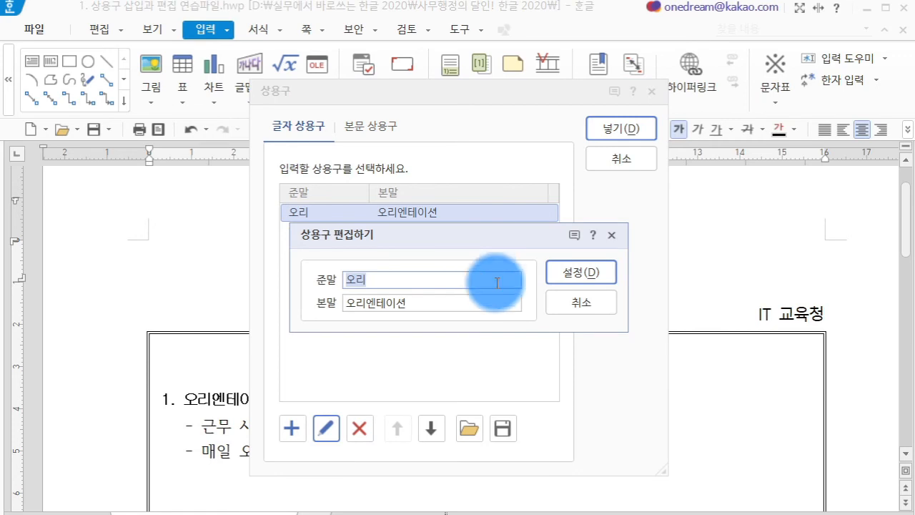
pyautogui.click(565, 310)
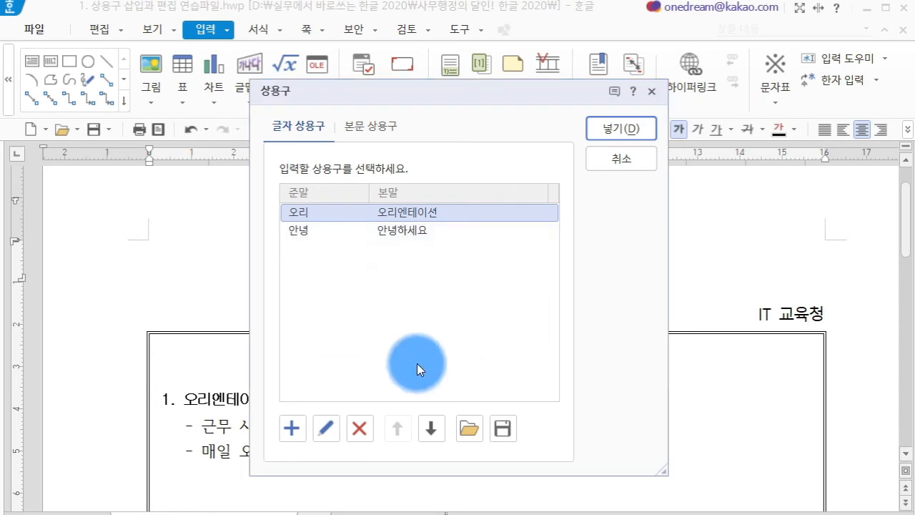
# - Delete the 오리 text phrase from the 상용구 list and close the list
pyautogui.click(359, 427)
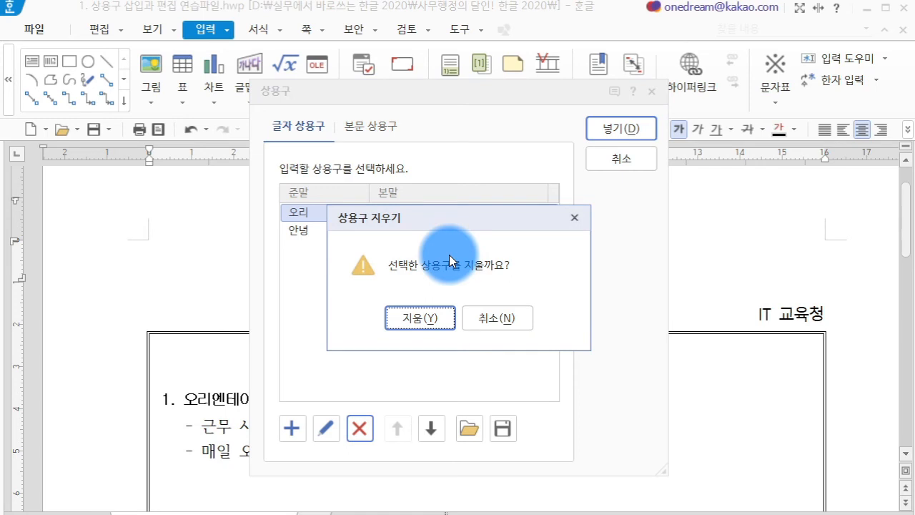
pyautogui.click(433, 316)
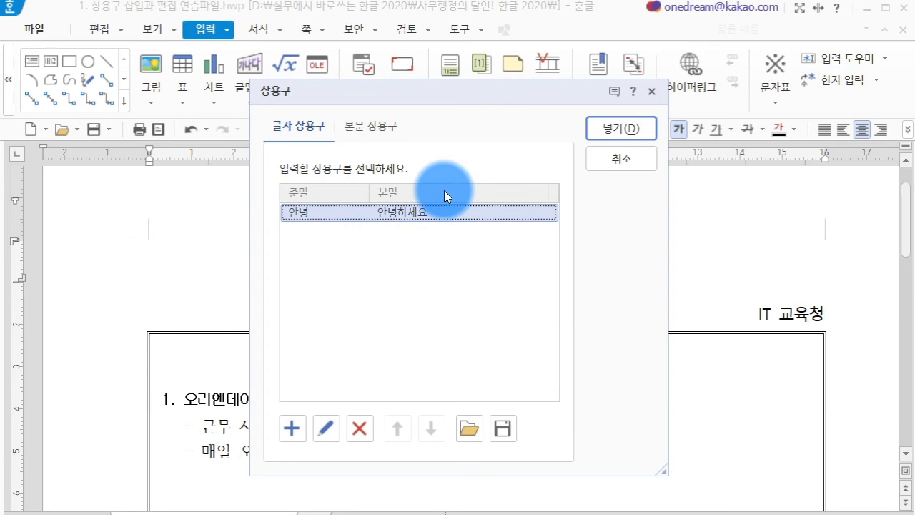
pyautogui.click(650, 160)
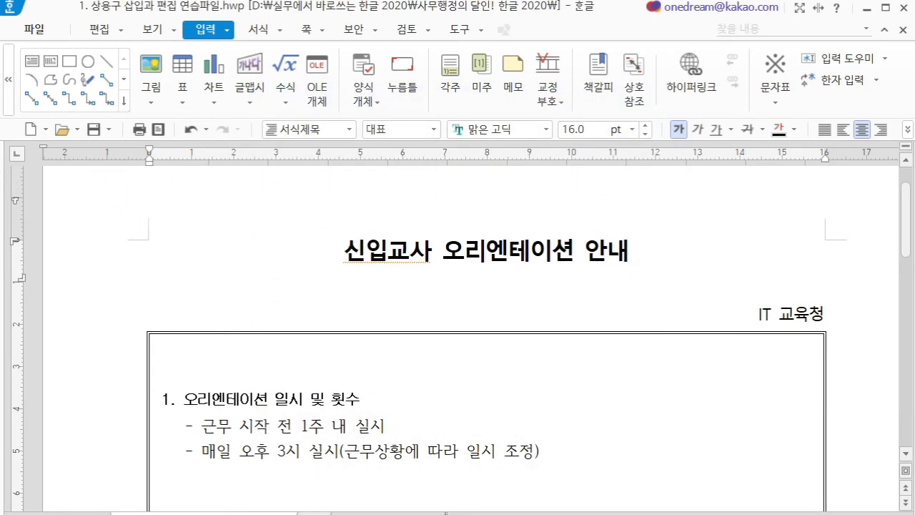
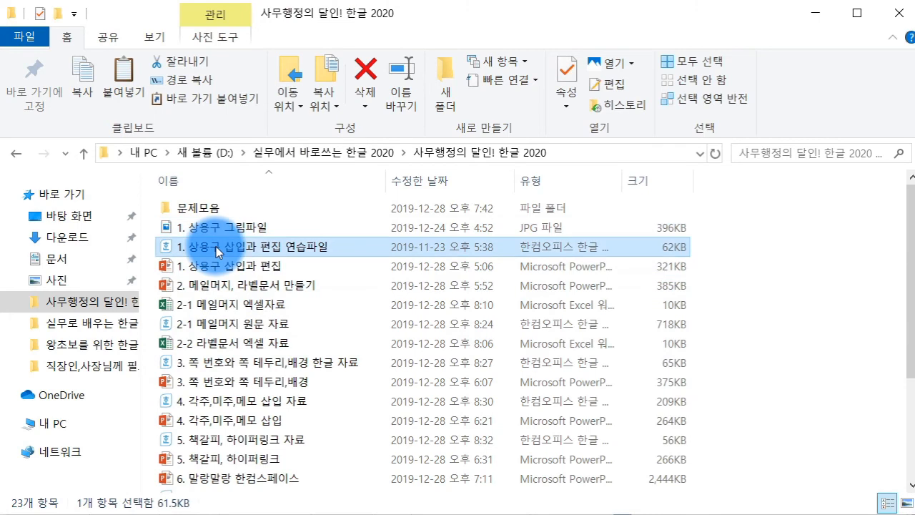
# - View the image file 1. 상용구 그림파일 from File Explorer, and return to the notice document
pyautogui.click(211, 234)
pyautogui.hotkey('ctrl', 'c')
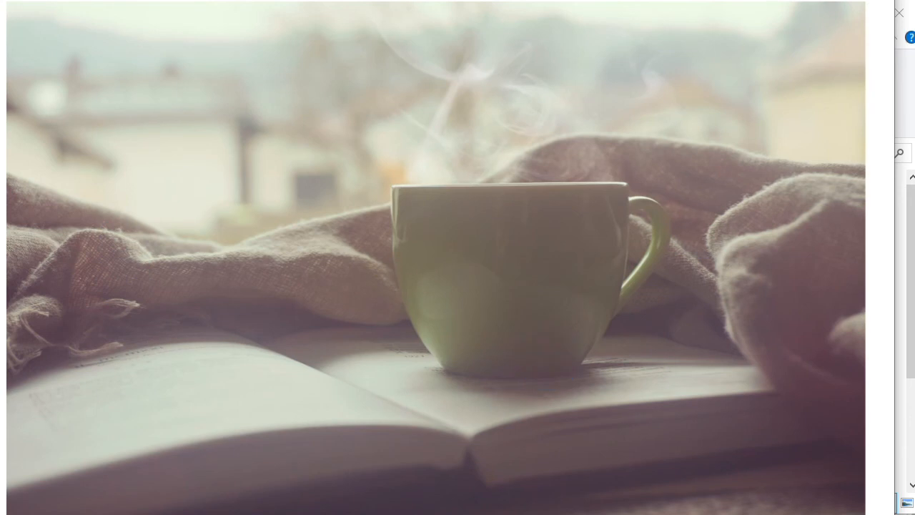
pyautogui.click(878, 1)
pyautogui.click(822, 14)
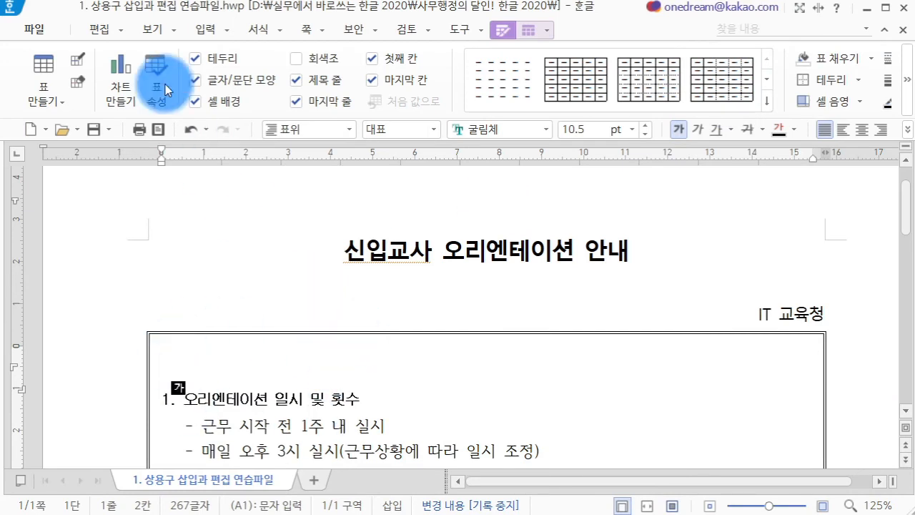
# - Insert the picture 1. 상용구 그림파일 from the 사무행정의 달인! 한글 2020 folder above section 1, embedded and without mouse sizing
pyautogui.click(206, 32)
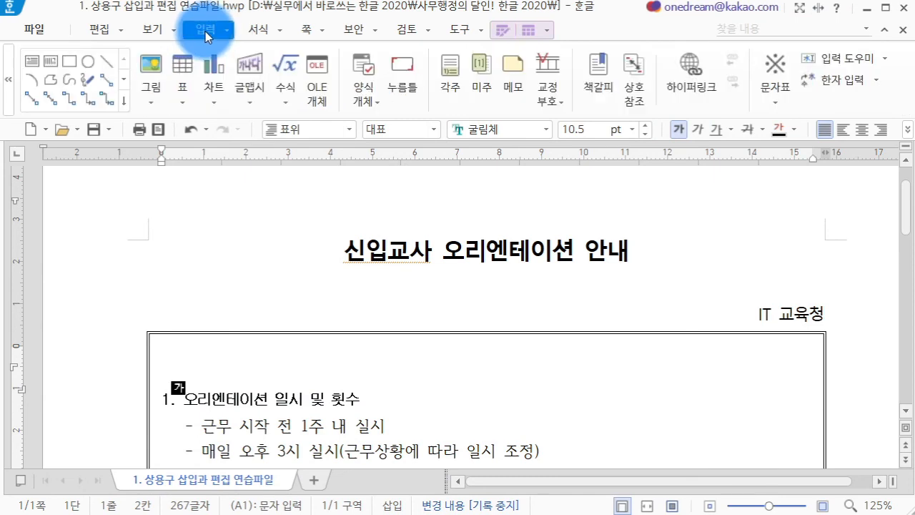
pyautogui.click(157, 63)
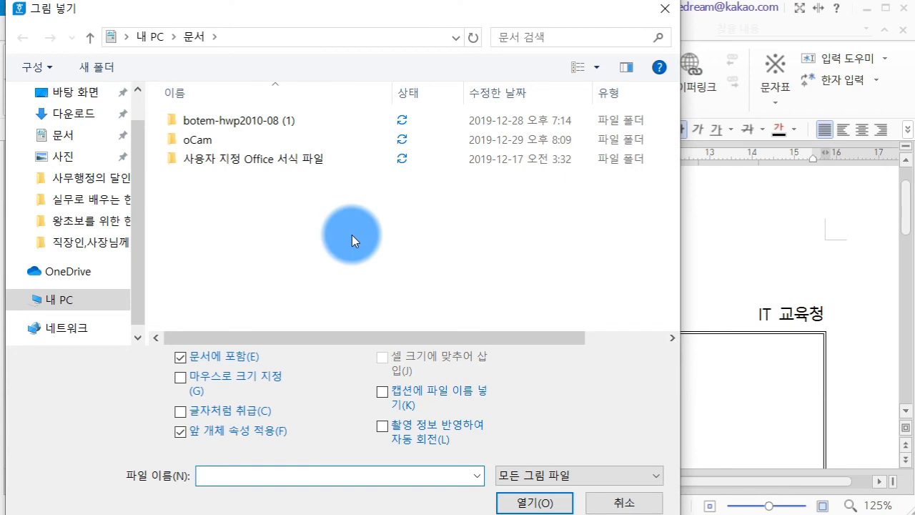
pyautogui.click(111, 190)
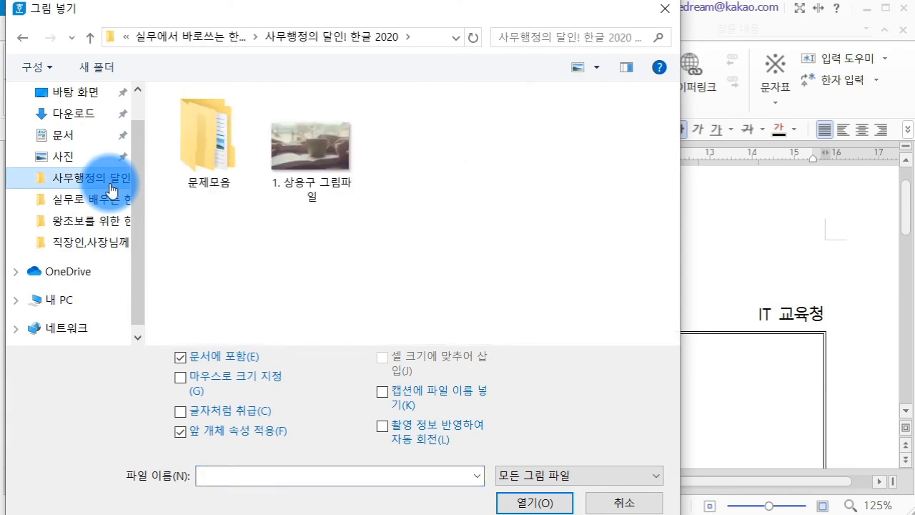
pyautogui.click(274, 181)
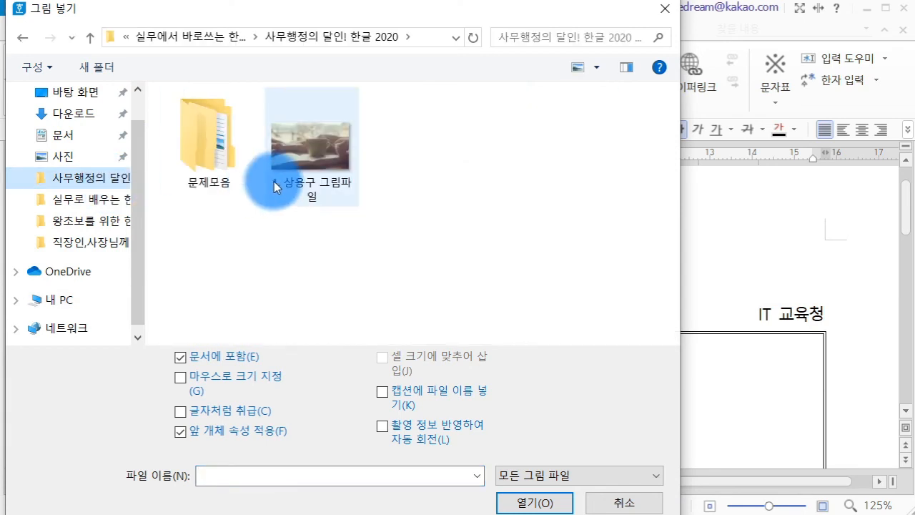
pyautogui.click(304, 143)
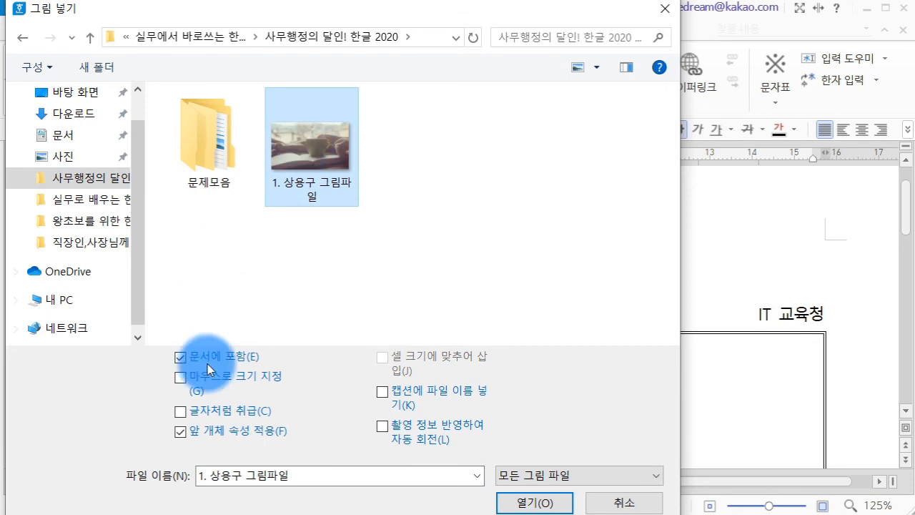
pyautogui.click(196, 381)
pyautogui.click(195, 381)
pyautogui.click(308, 167)
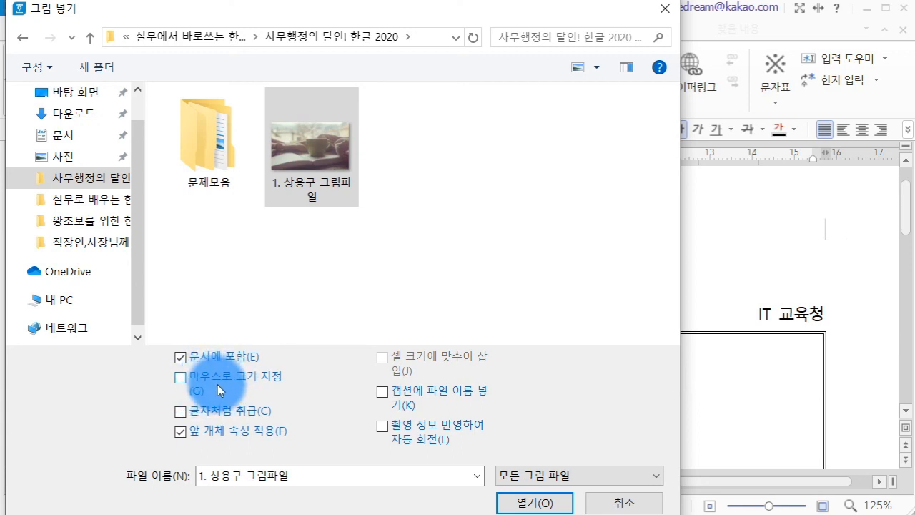
pyautogui.click(530, 504)
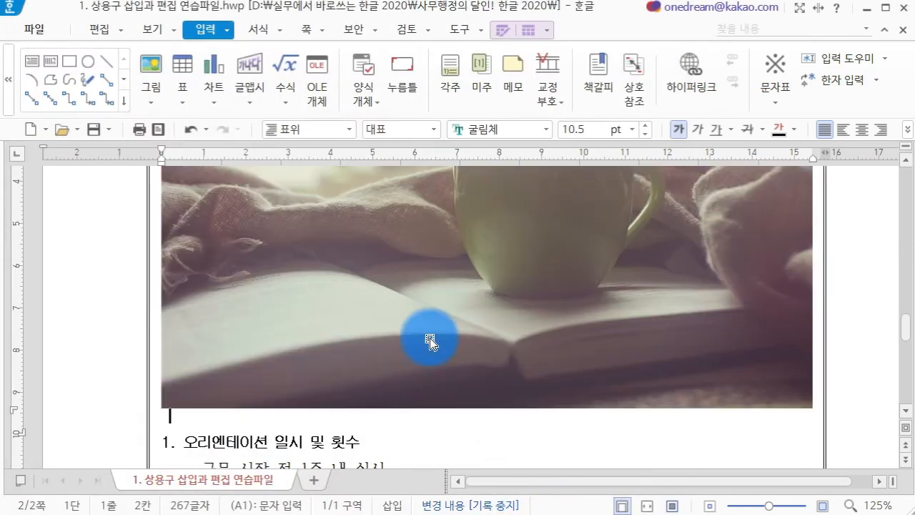
# - Register the coffee cup picture as a 본문 상용구 with the abbreviation 커피, and delete the picture from the notice
pyautogui.click(534, 254)
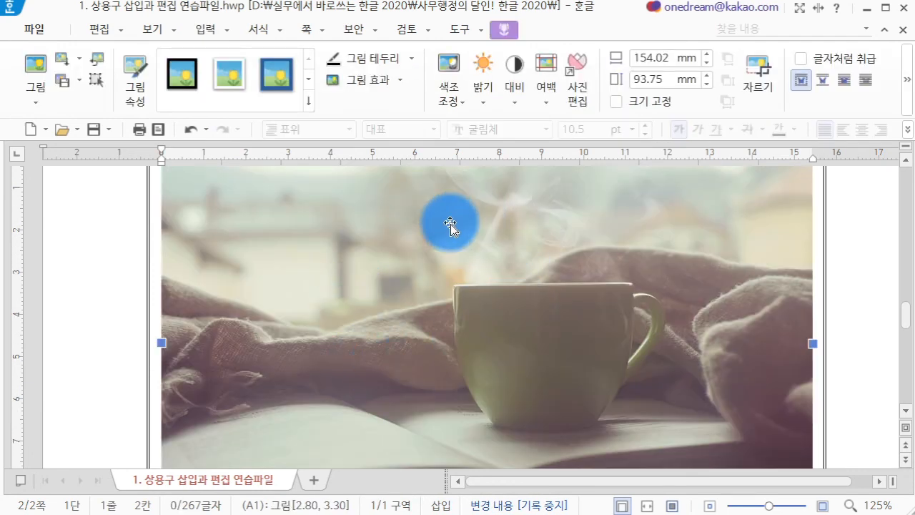
pyautogui.scroll(1, 451, 225)
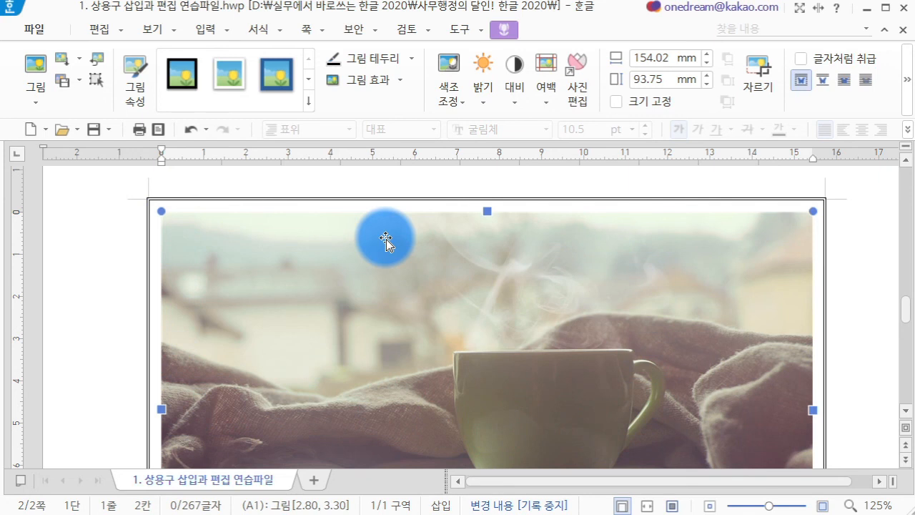
pyautogui.click(212, 30)
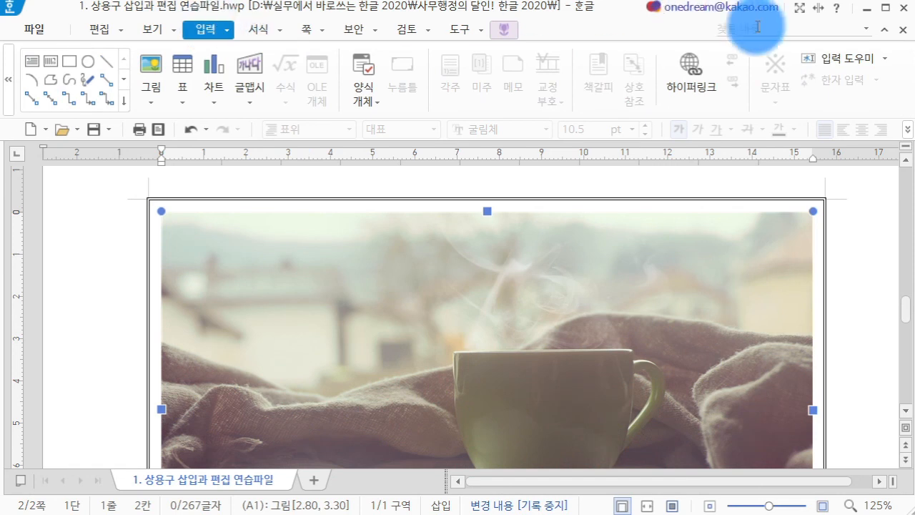
pyautogui.click(842, 57)
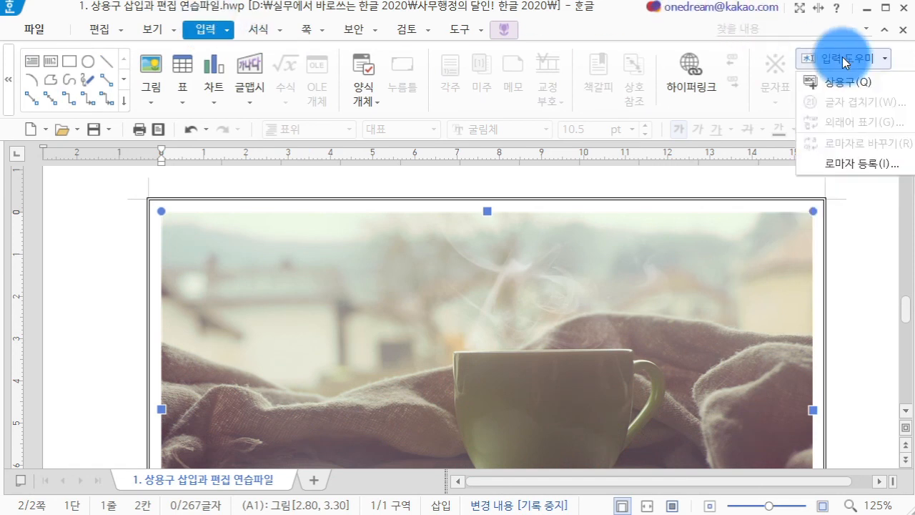
pyautogui.moveTo(839, 79)
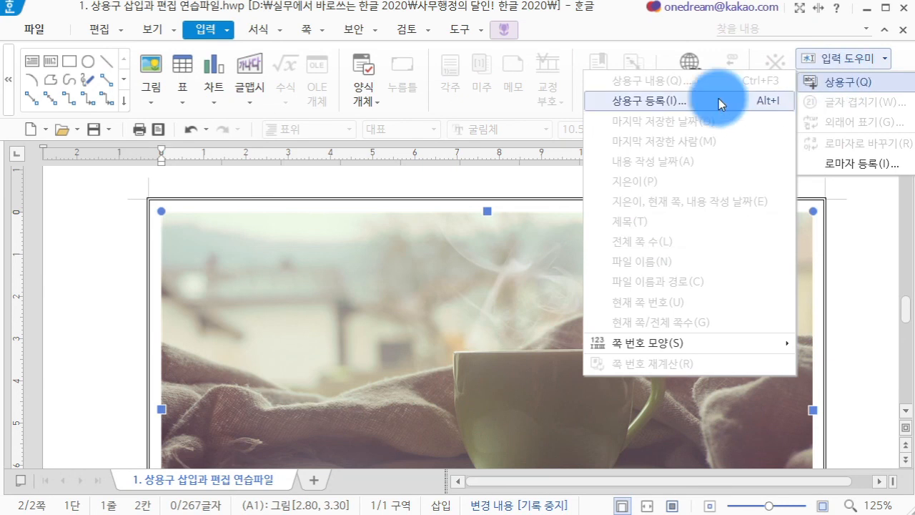
pyautogui.click(701, 104)
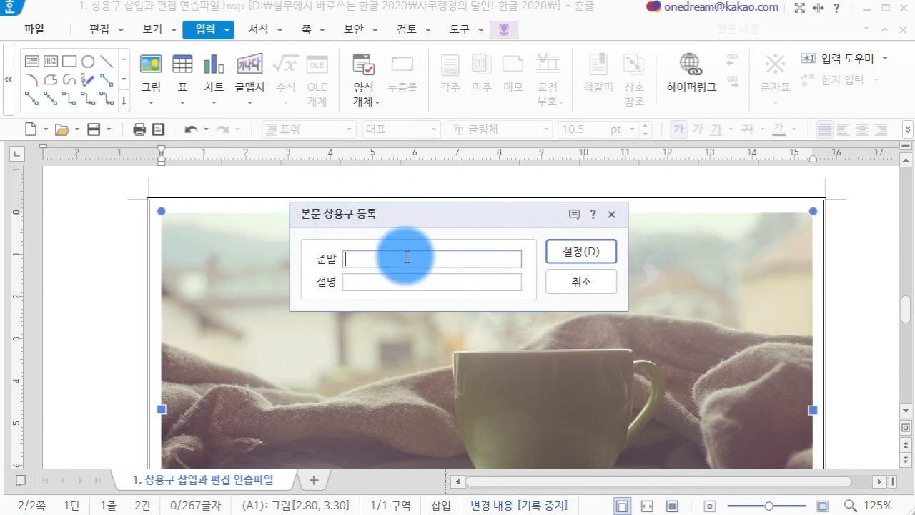
pyautogui.write('커')
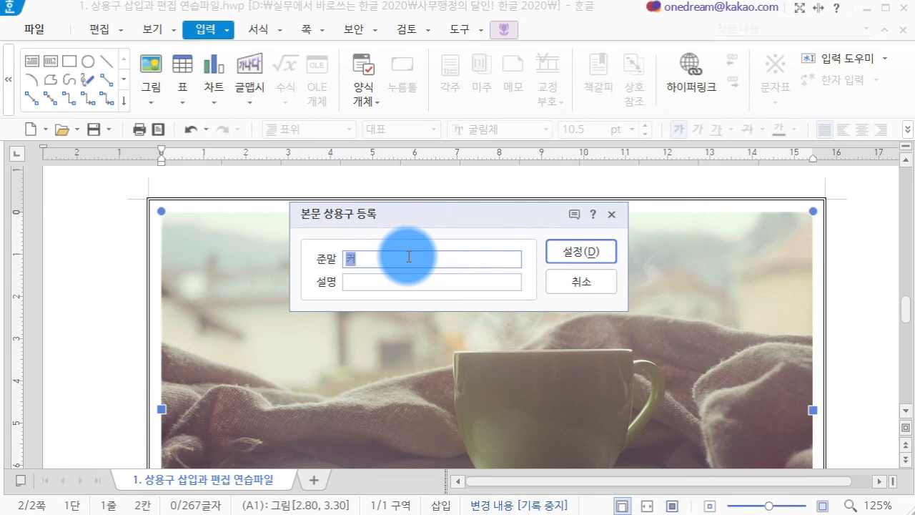
pyautogui.write('피')
pyautogui.click(592, 256)
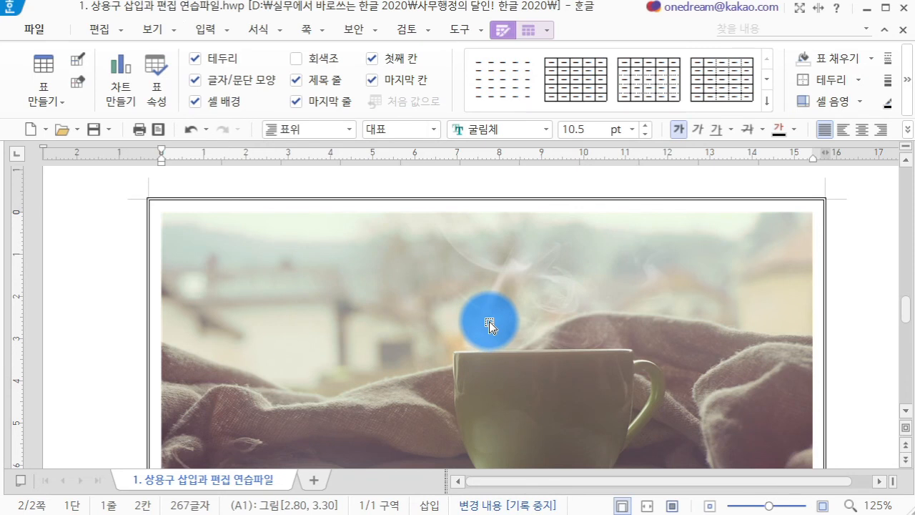
pyautogui.click(397, 251)
pyautogui.press('Delete')
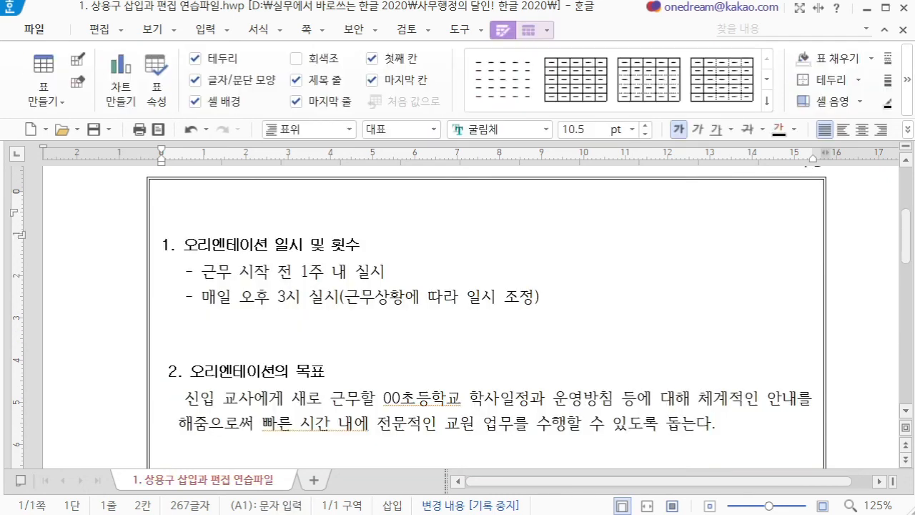
# - Insert the 커피 phrase from the 본문 상용구 list above section 1, and delete the inserted picture
pyautogui.click(206, 30)
pyautogui.click(831, 58)
pyautogui.moveTo(845, 85)
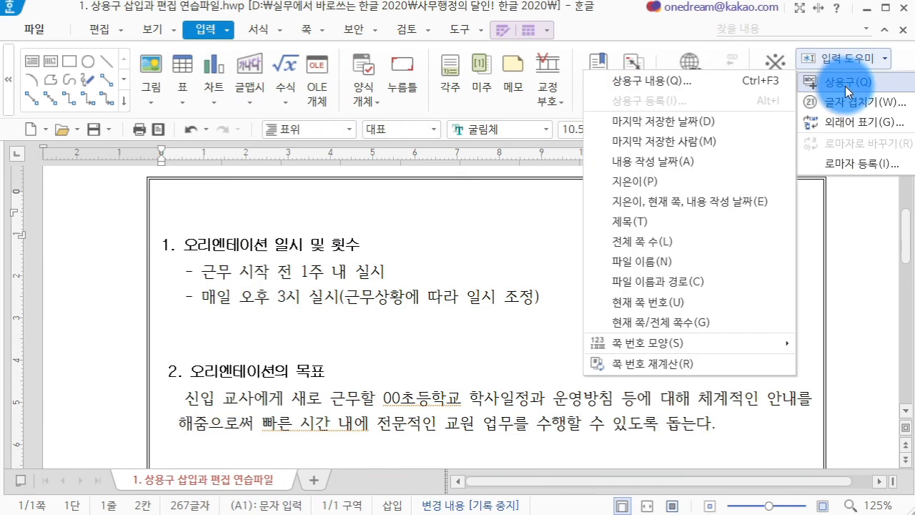
pyautogui.click(722, 80)
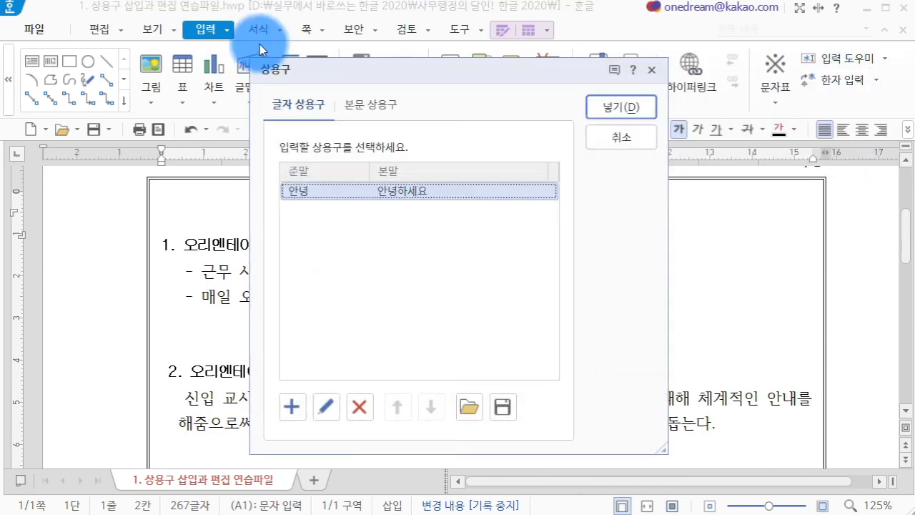
pyautogui.click(385, 104)
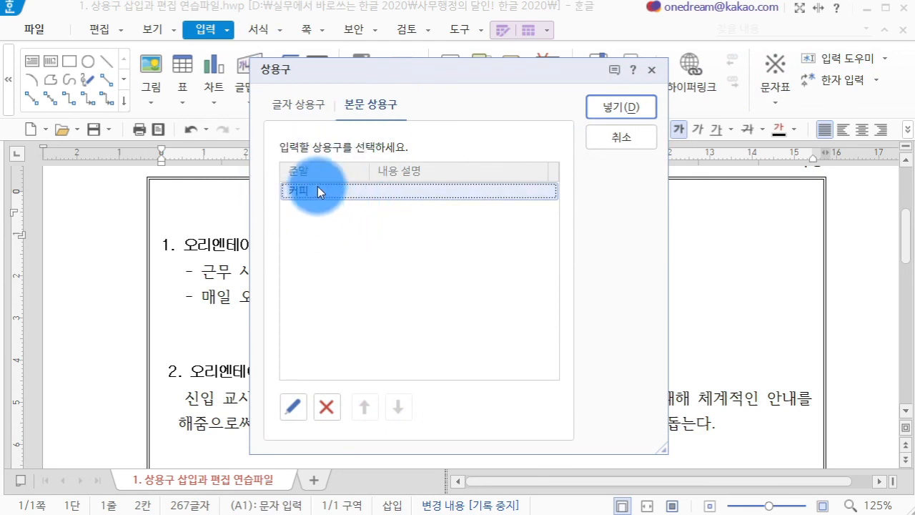
pyautogui.click(619, 107)
pyautogui.scroll(3, 243, 307)
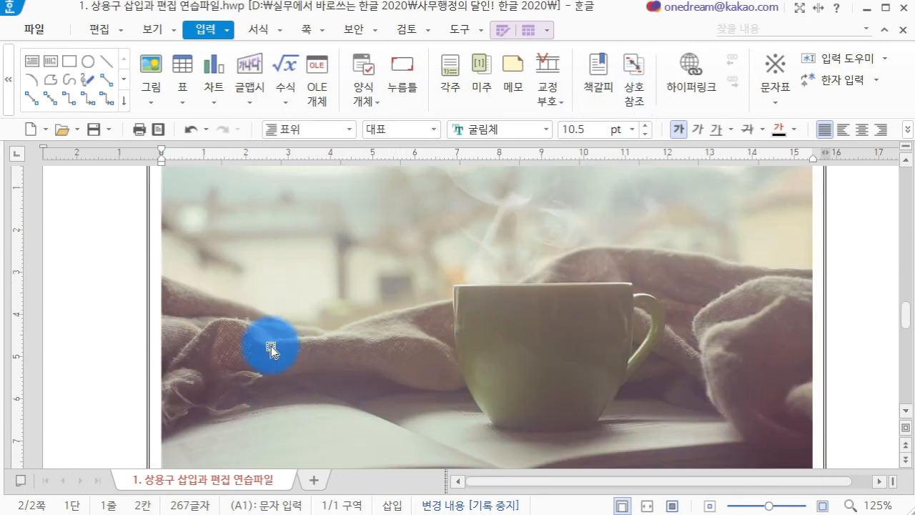
pyautogui.click(394, 349)
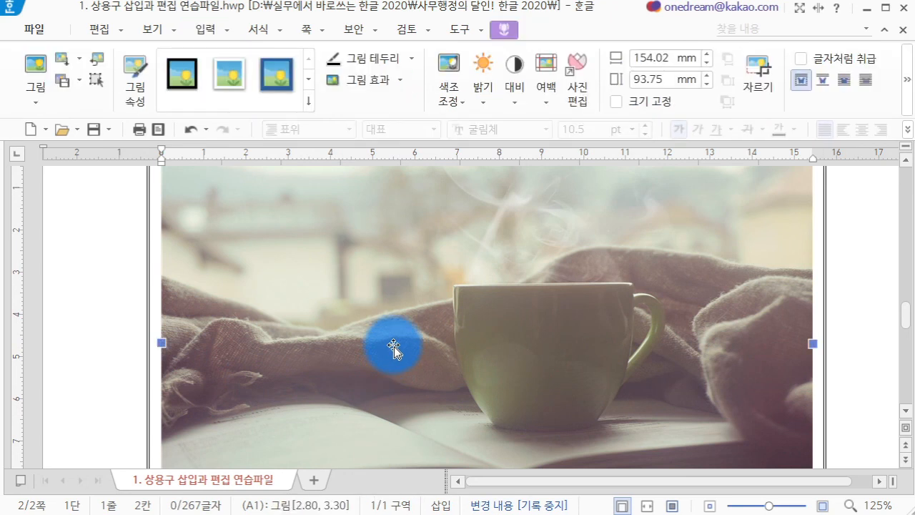
pyautogui.press('Delete')
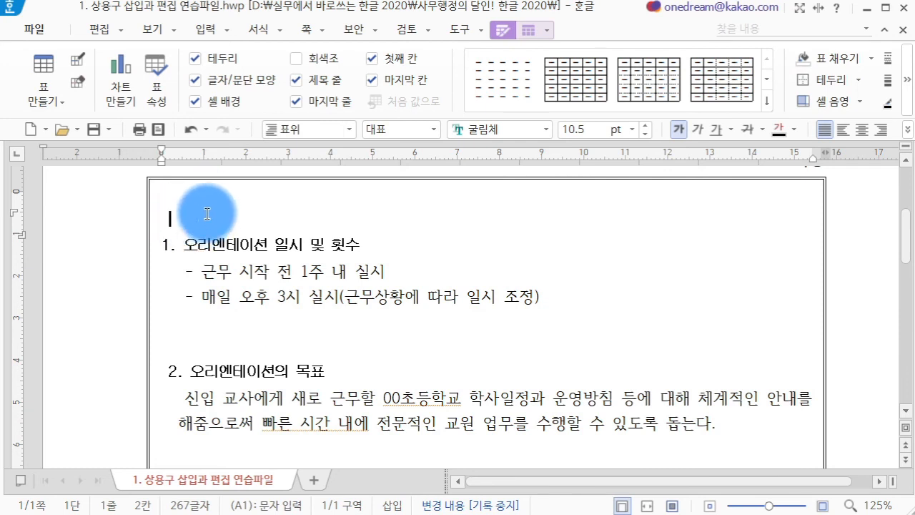
# - Insert the picture above section 1 by expanding the abbreviation 커피, and delete it again
pyautogui.write('커피')
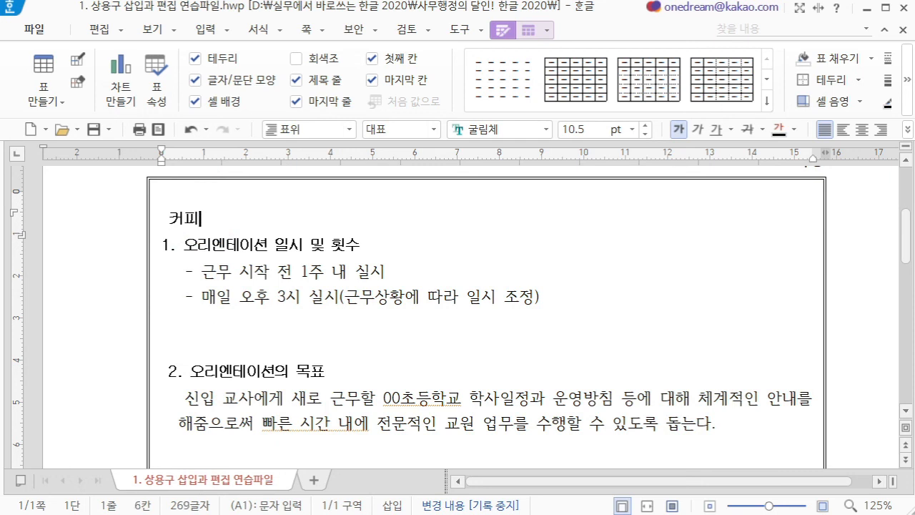
pyautogui.hotkey('alt', 'i')
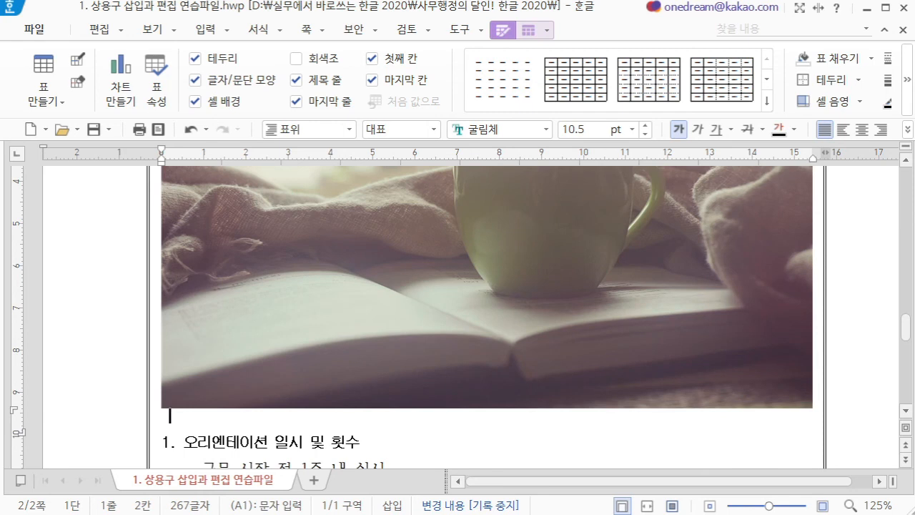
pyautogui.scroll(5, 207, 212)
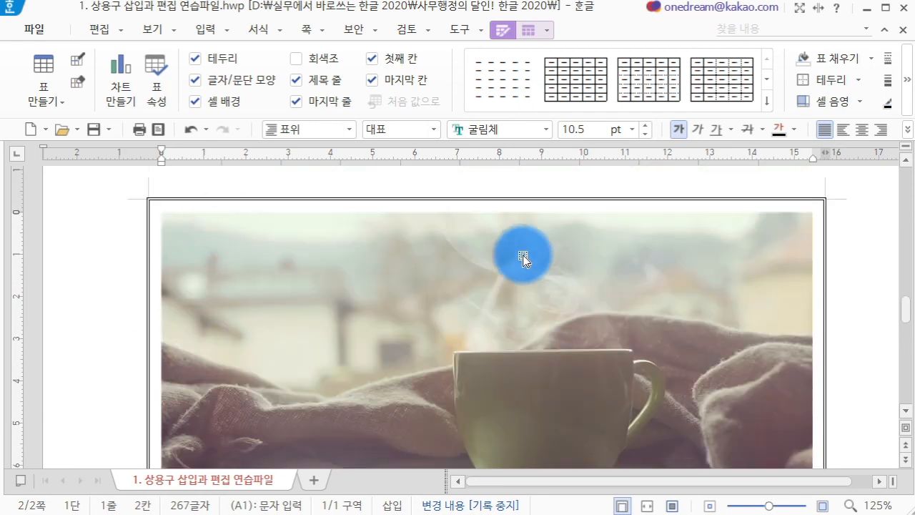
pyautogui.click(475, 295)
pyautogui.press('Delete')
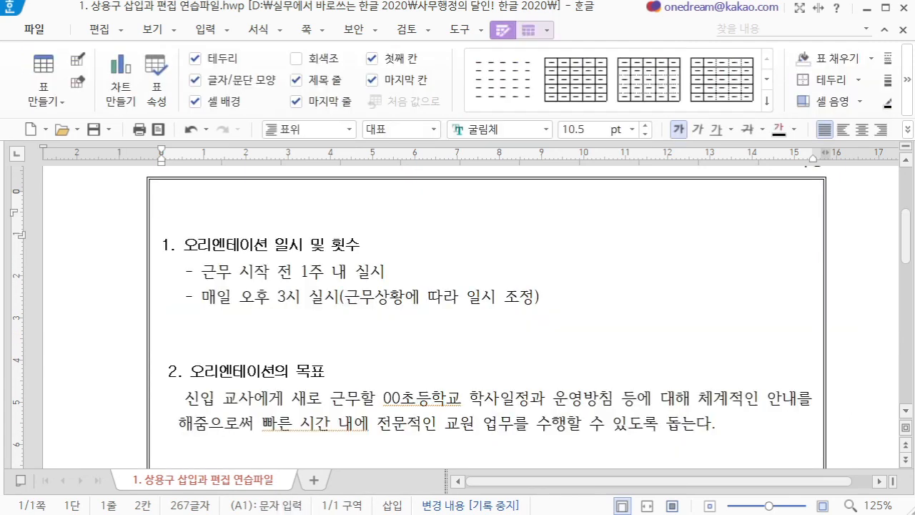
# - Compare the entries and editing options of the 글자 상용구 and 본문 상용구 lists, and close without inserting anything
pyautogui.click(208, 30)
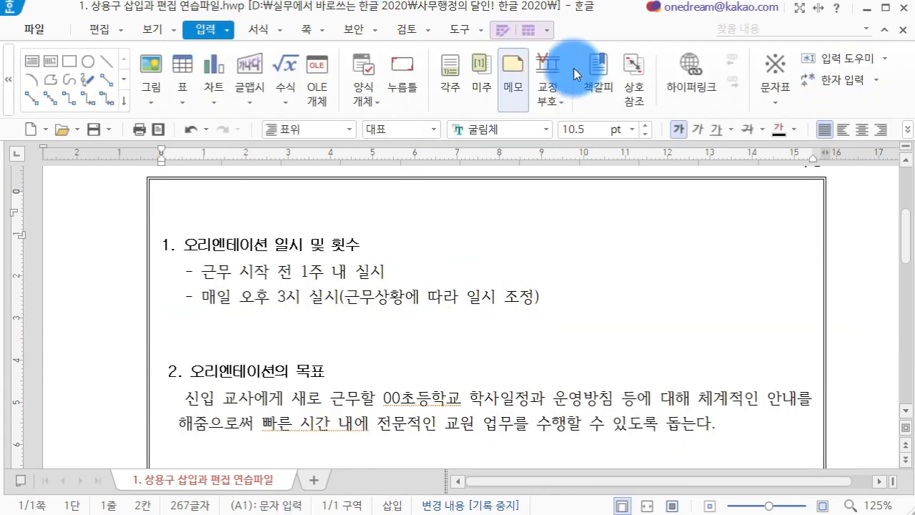
pyautogui.click(857, 59)
pyautogui.moveTo(843, 84)
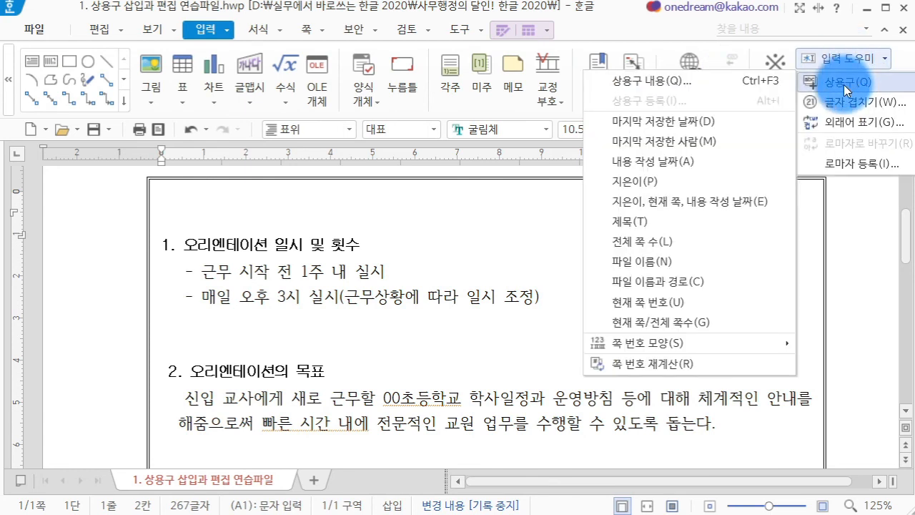
pyautogui.click(717, 83)
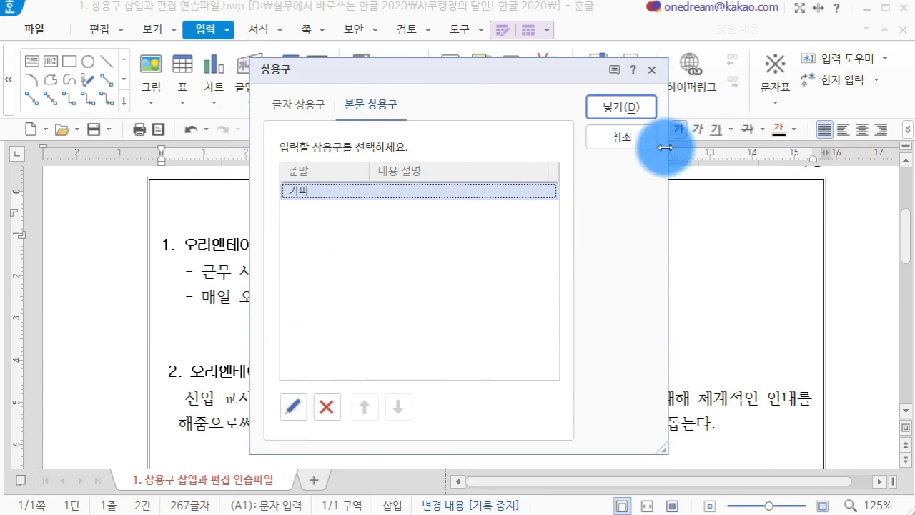
pyautogui.click(609, 138)
pyautogui.click(839, 58)
pyautogui.moveTo(826, 84)
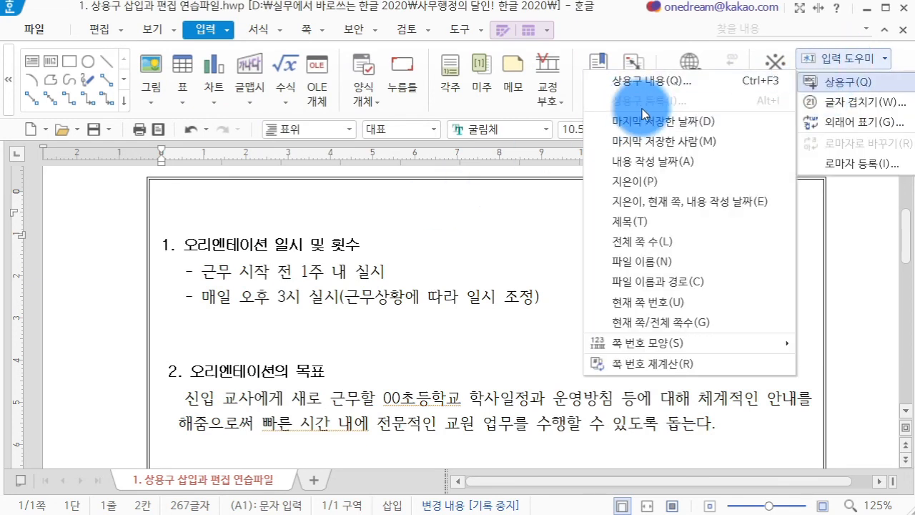
pyautogui.click(647, 87)
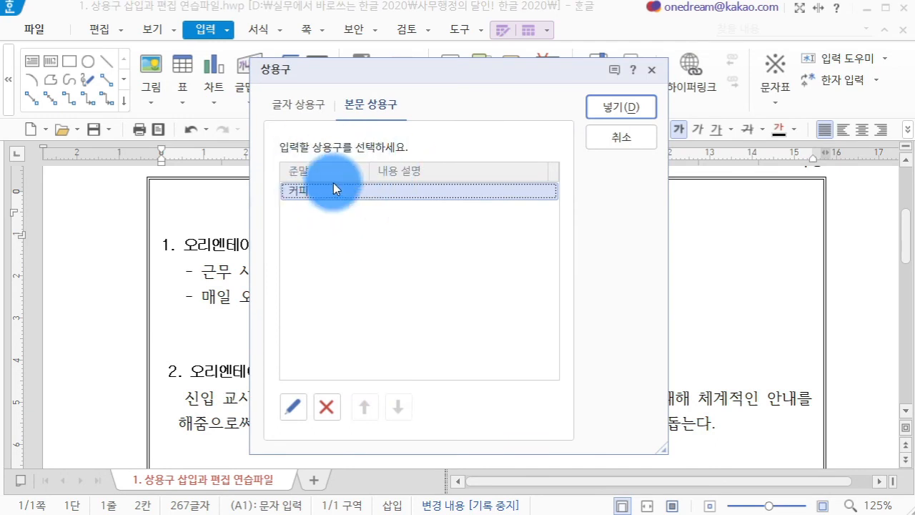
pyautogui.click(312, 105)
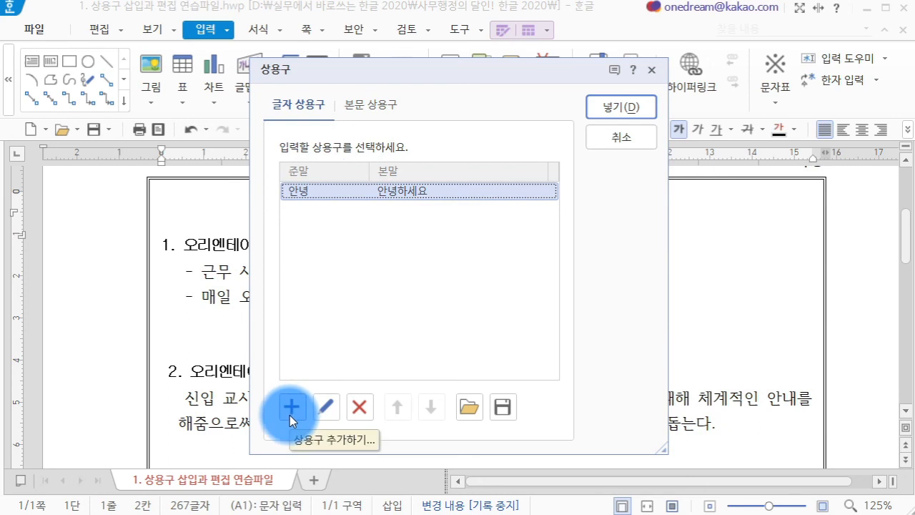
pyautogui.click(370, 108)
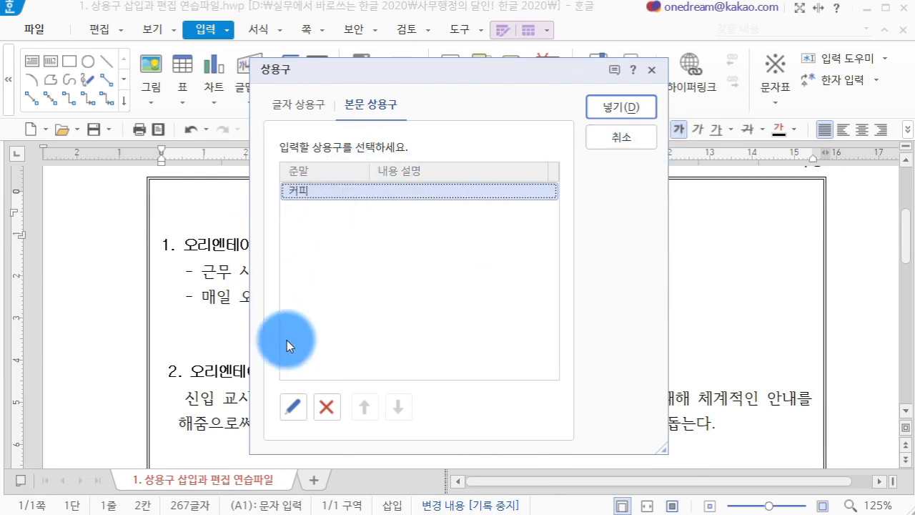
pyautogui.click(618, 138)
# - Open the 커피 phrase from the 본문 상용구 list for editing, cancel without changing it, and close the list
pyautogui.click(858, 56)
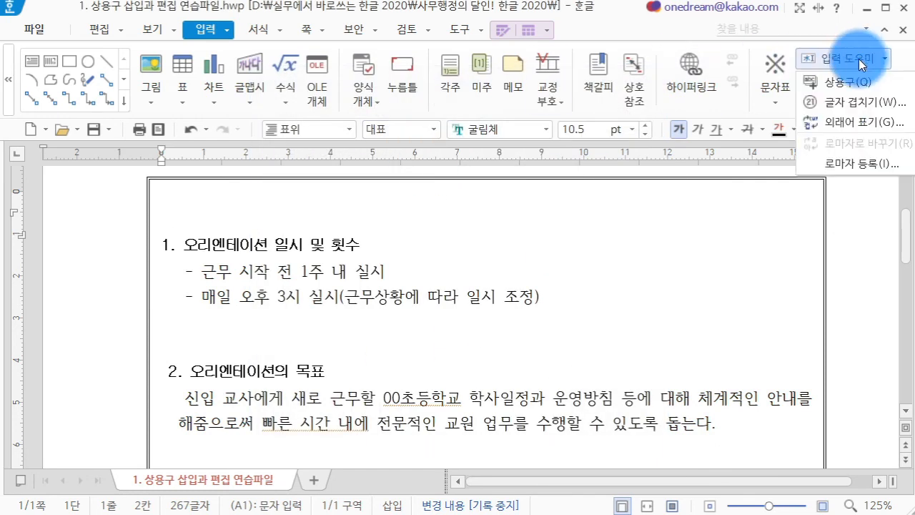
pyautogui.moveTo(832, 82)
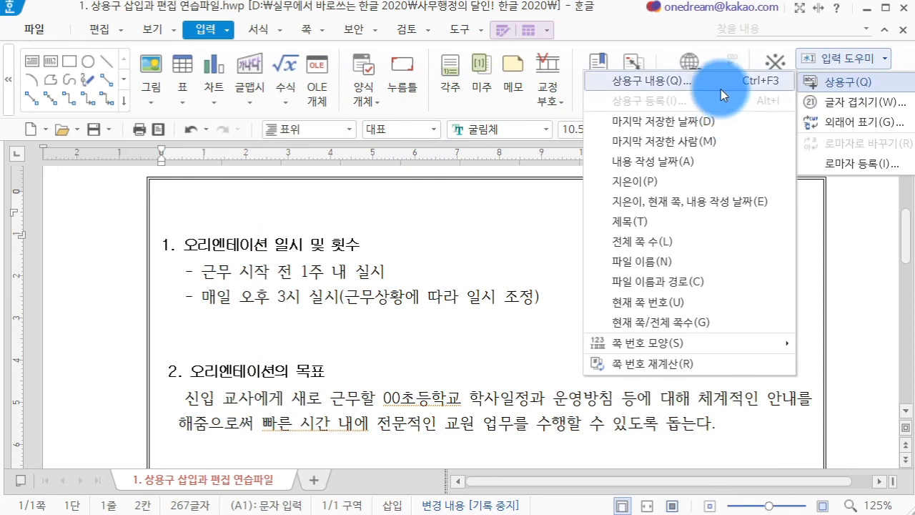
pyautogui.click(721, 85)
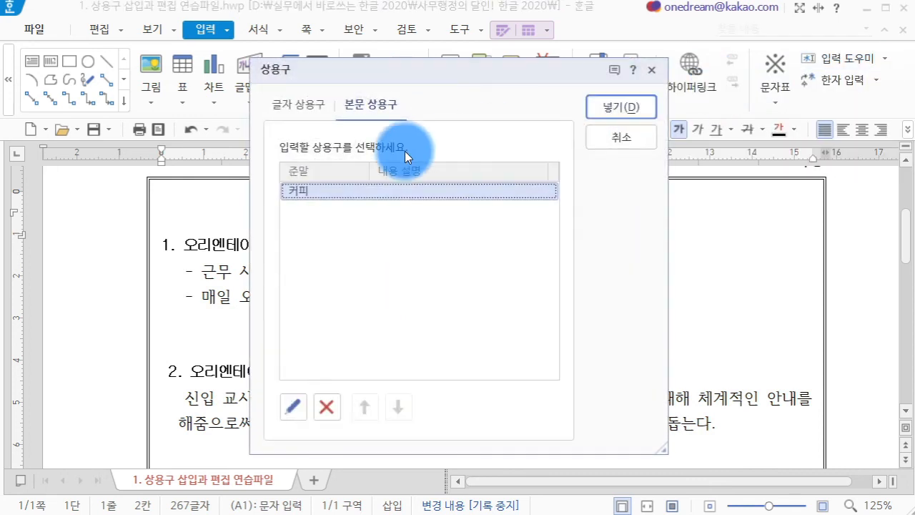
pyautogui.click(282, 408)
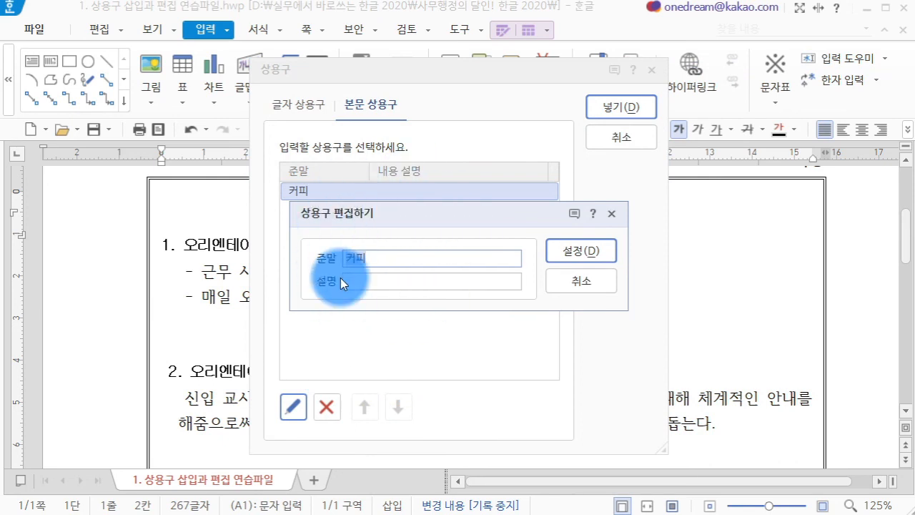
pyautogui.click(570, 277)
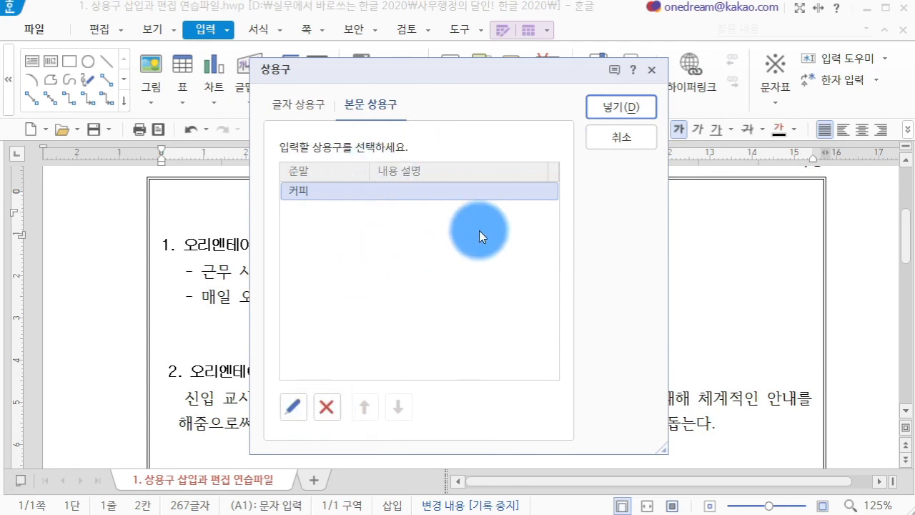
pyautogui.click(638, 137)
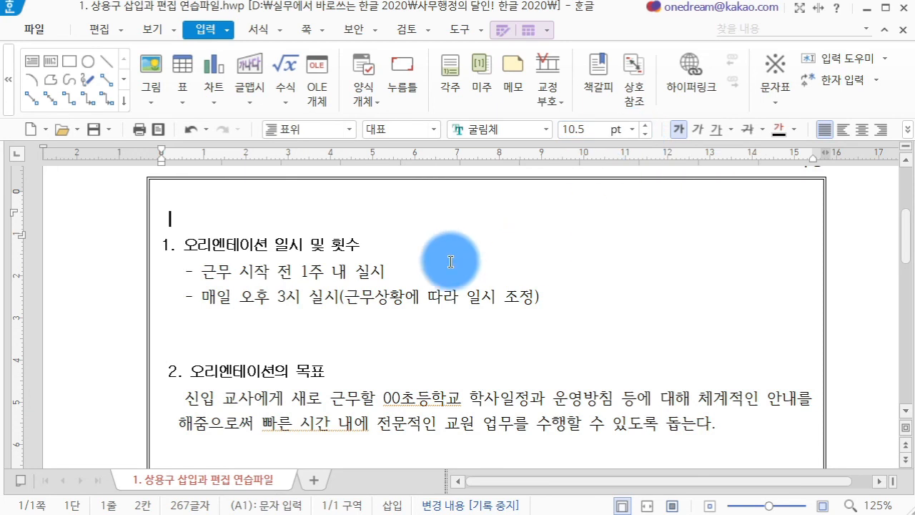
# - Insert the built-in 파일 이름 phrase above section 1, and delete the inserted file name
pyautogui.click(829, 57)
pyautogui.moveTo(827, 75)
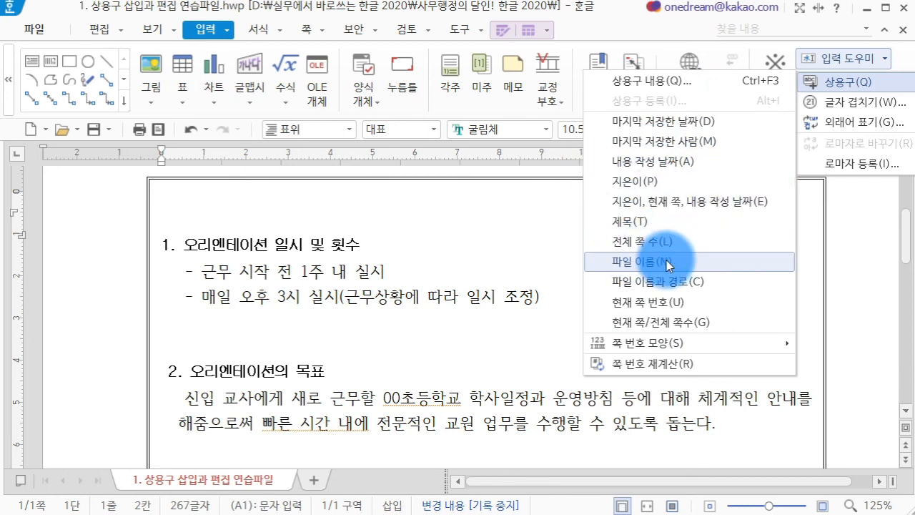
pyautogui.click(624, 261)
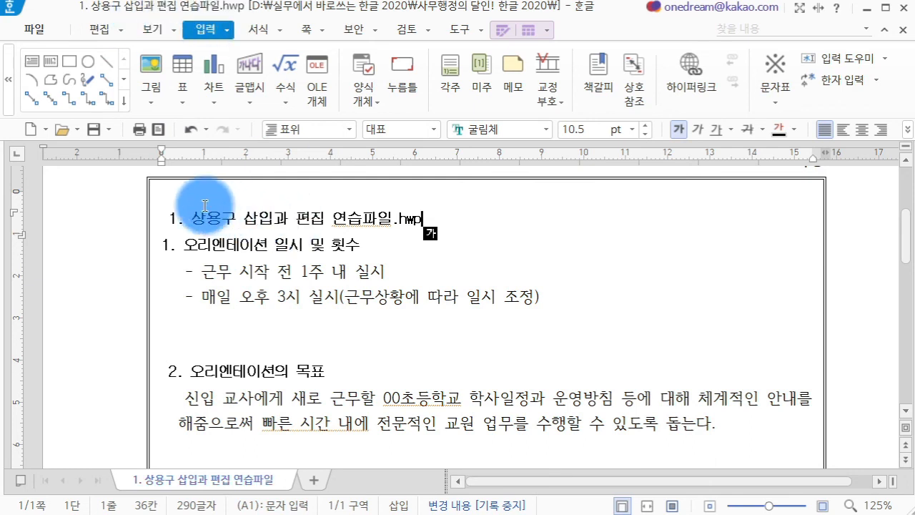
pyautogui.moveTo(161, 221); pyautogui.dragTo(456, 223)
pyautogui.press('Delete')
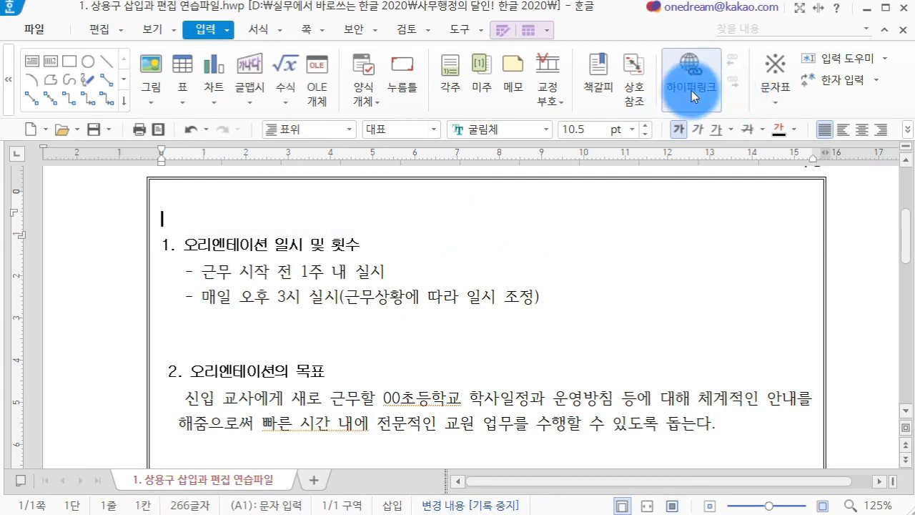
# - Insert the built-in 파일 이름과 경로 phrase above section 1, and delete the inserted file path
pyautogui.click(816, 57)
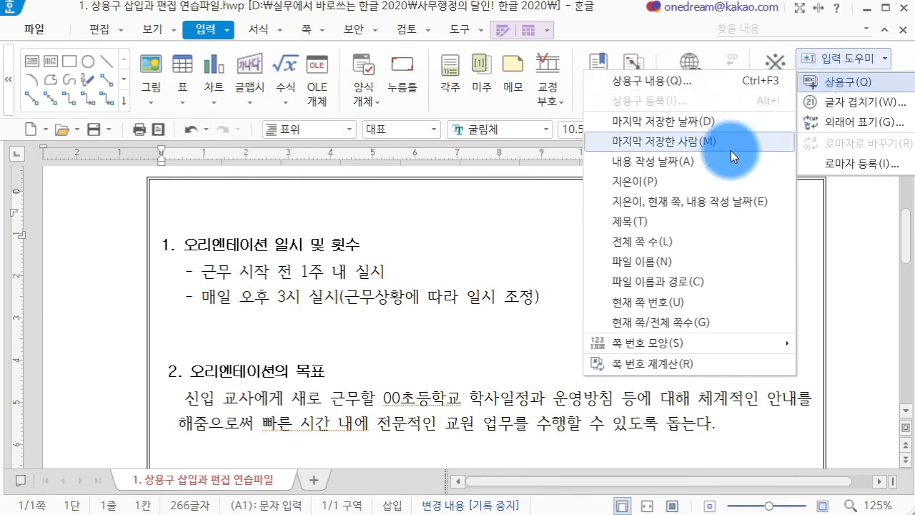
pyautogui.click(691, 282)
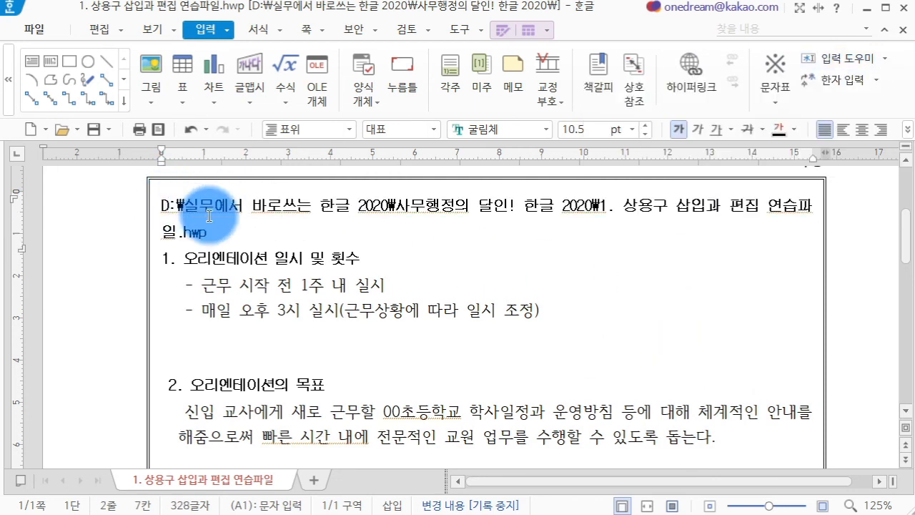
pyautogui.moveTo(263, 243); pyautogui.dragTo(164, 205)
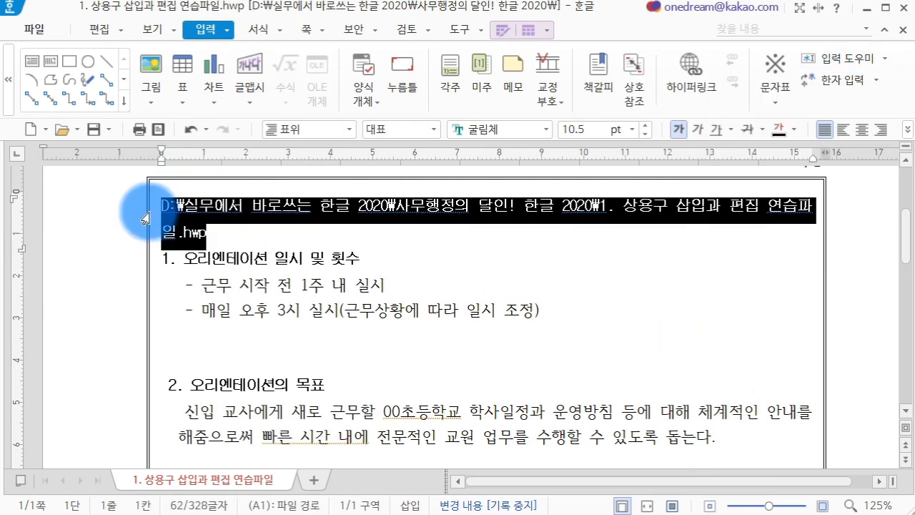
pyautogui.press('Delete')
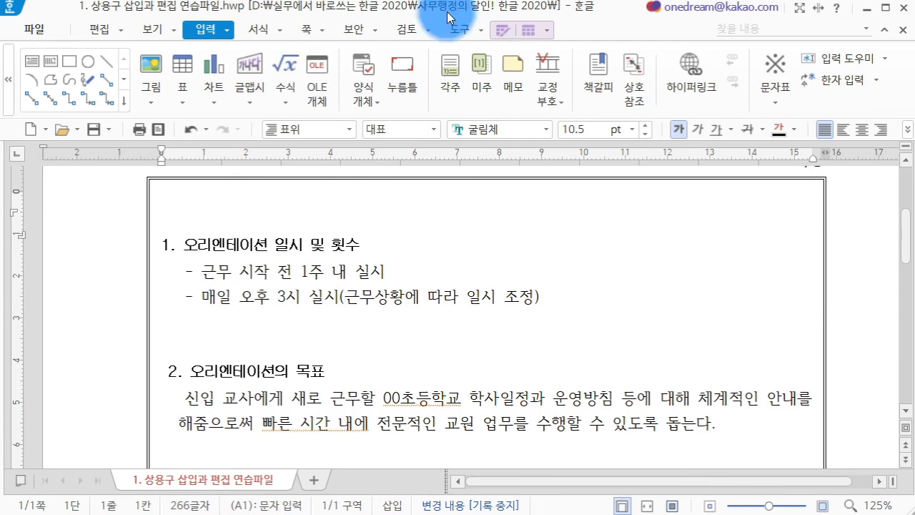
# - Insert the built-in 지은이 phrase above section 1, and delete the inserted author text
pyautogui.click(831, 50)
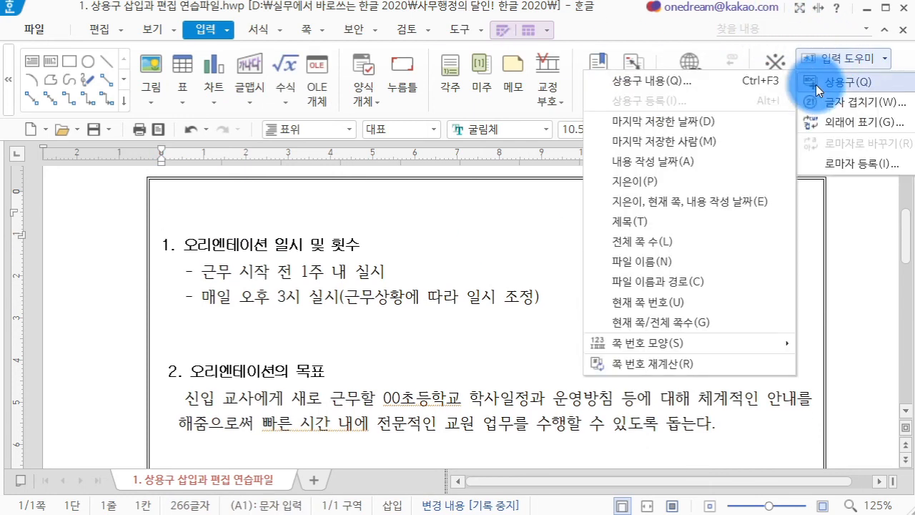
pyautogui.click(694, 183)
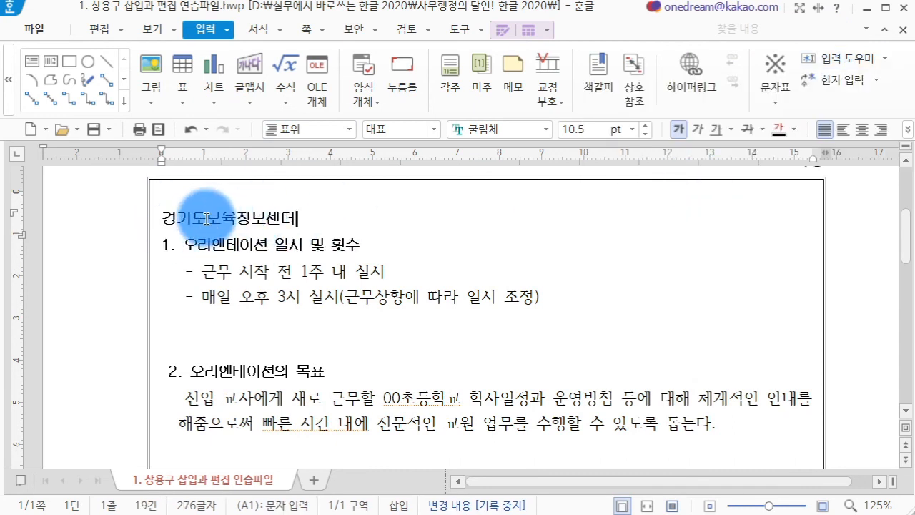
pyautogui.moveTo(348, 225); pyautogui.dragTo(159, 222)
pyautogui.press('Delete')
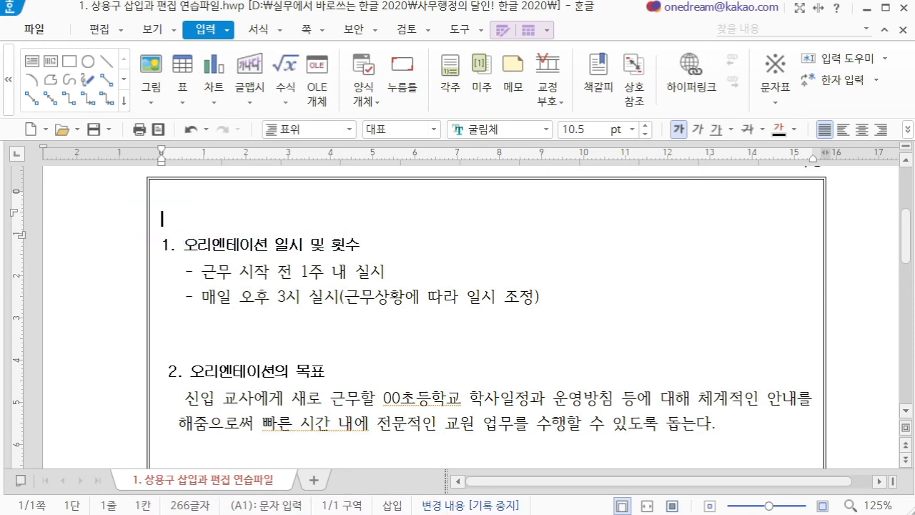
# - Insert the built-in 마지막 저장한 날짜 phrase above section 1, and delete the inserted date
pyautogui.click(821, 56)
pyautogui.moveTo(819, 82)
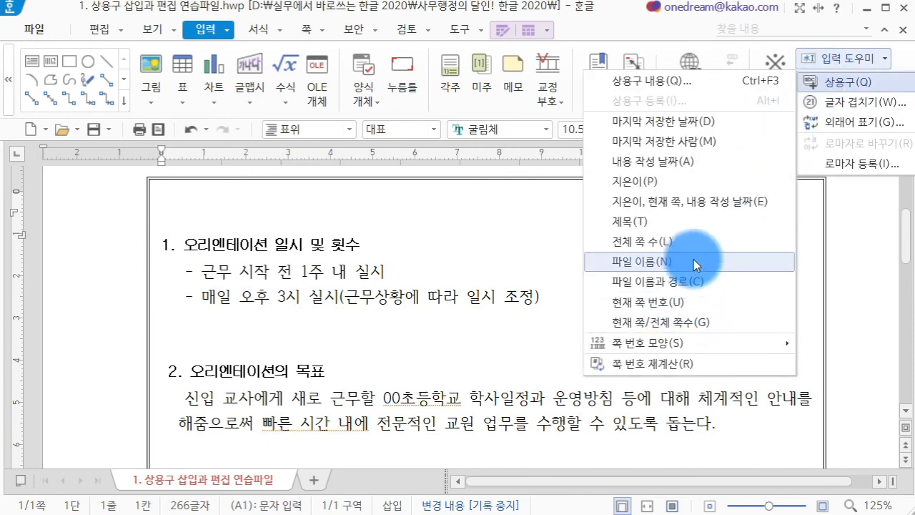
pyautogui.click(688, 128)
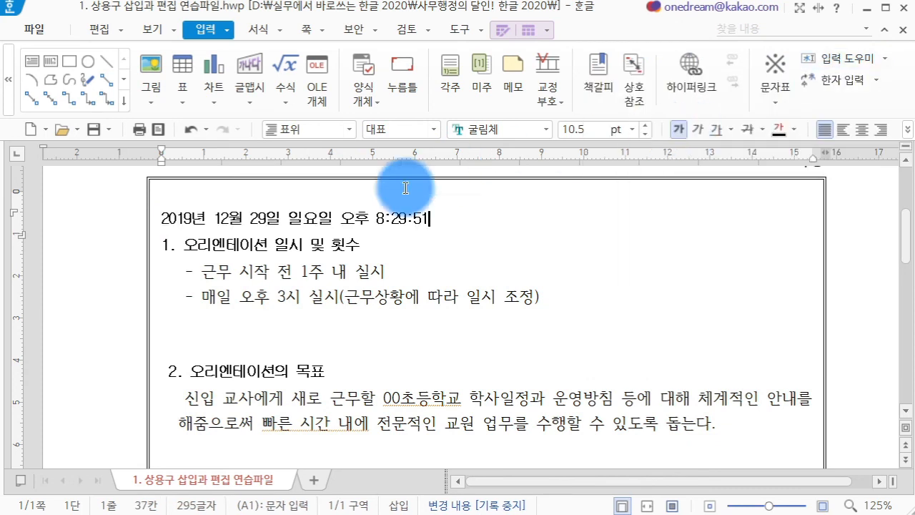
pyautogui.moveTo(453, 221); pyautogui.dragTo(158, 227)
pyautogui.press('Delete')
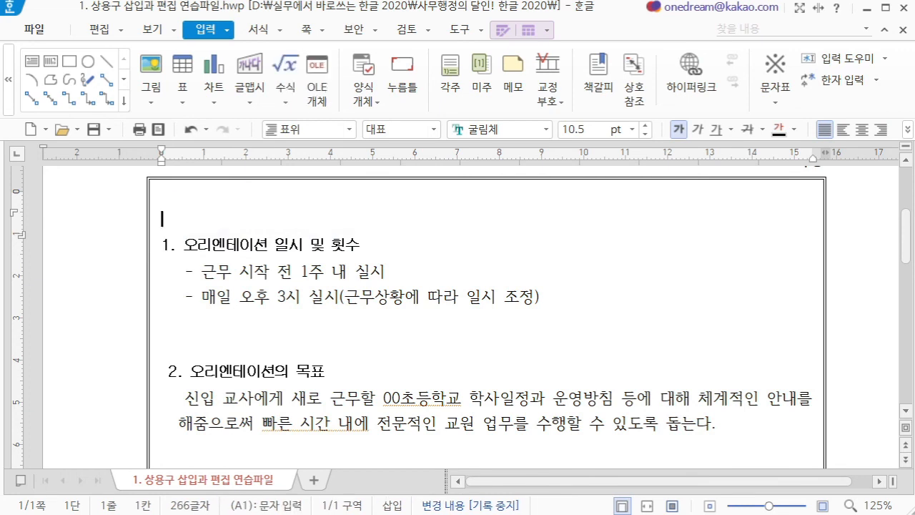
# - Insert the built-in 현재 쪽/전체 쪽수 phrase on the empty line above section 1
pyautogui.click(866, 57)
pyautogui.moveTo(859, 78)
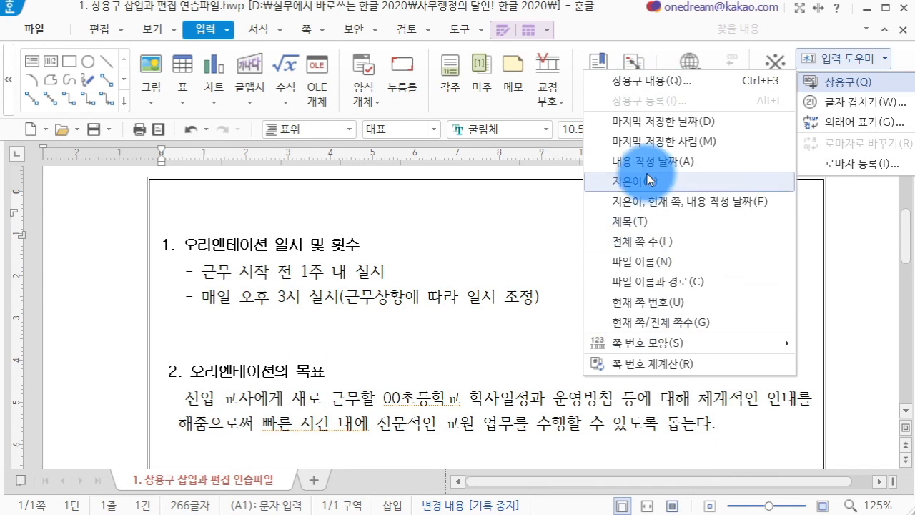
pyautogui.click(675, 322)
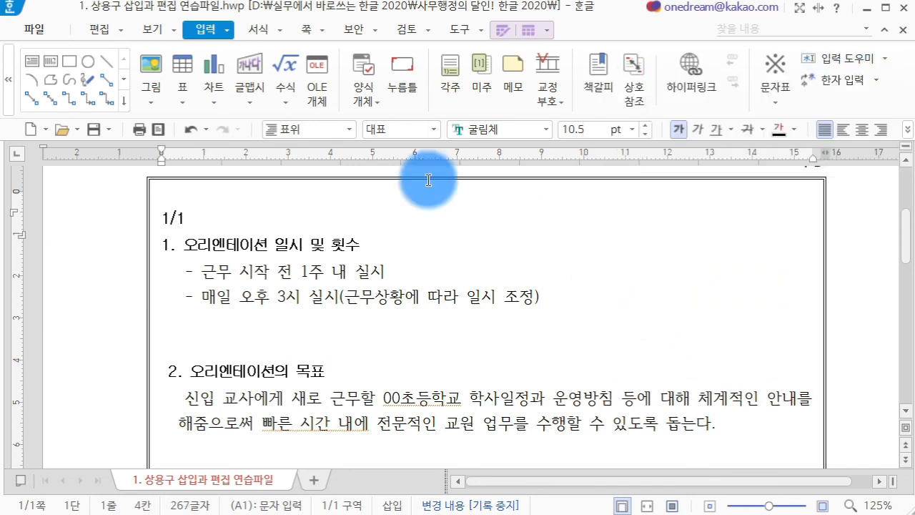
pyautogui.click(183, 212)
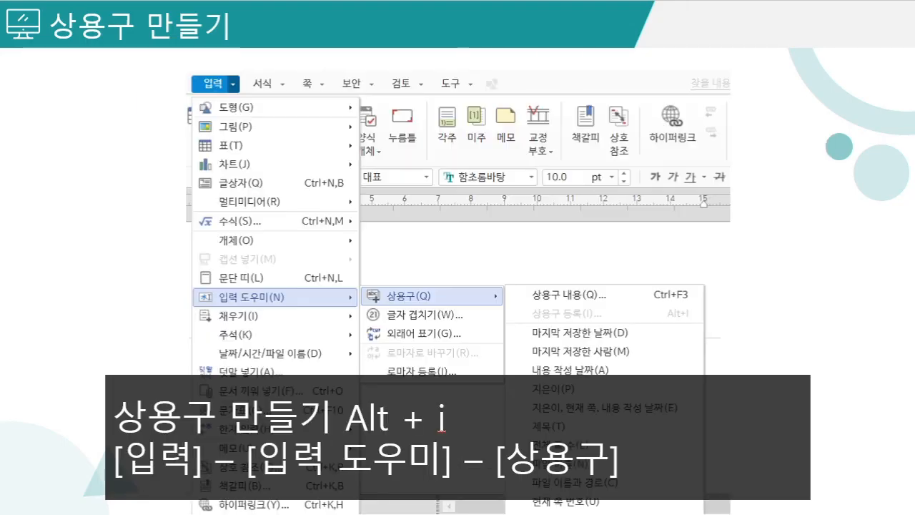
pyautogui.click(347, 414)
pyautogui.moveTo(347, 415); pyautogui.dragTo(446, 418)
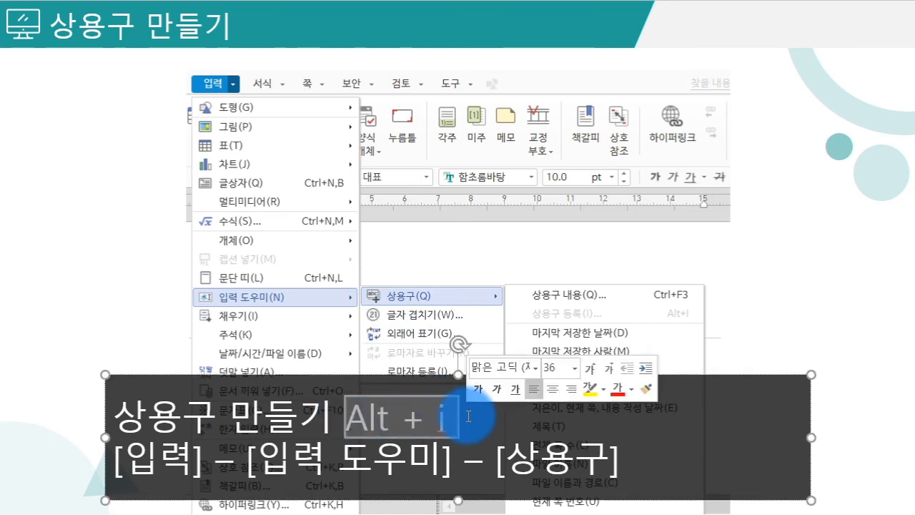
pyautogui.click(446, 419)
pyautogui.click(98, 257)
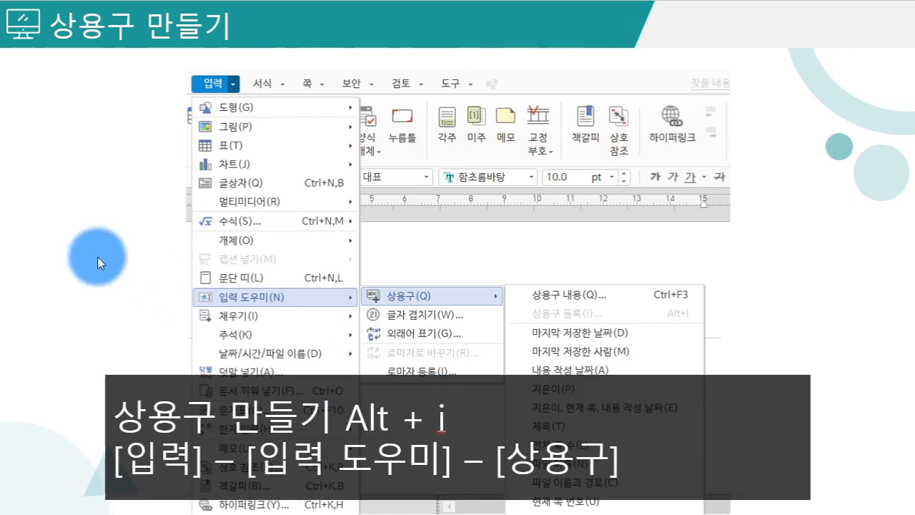
pyautogui.scroll(-1, 97, 257)
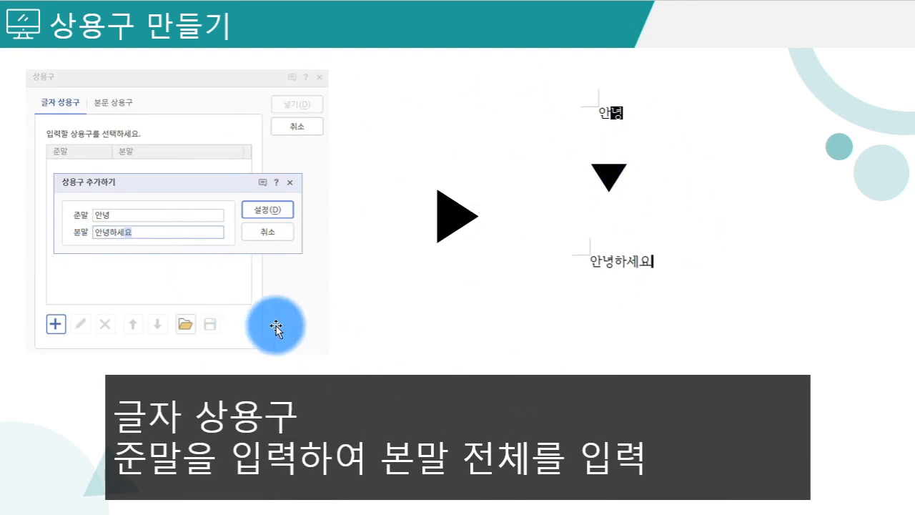
pyautogui.scroll(-1, 276, 326)
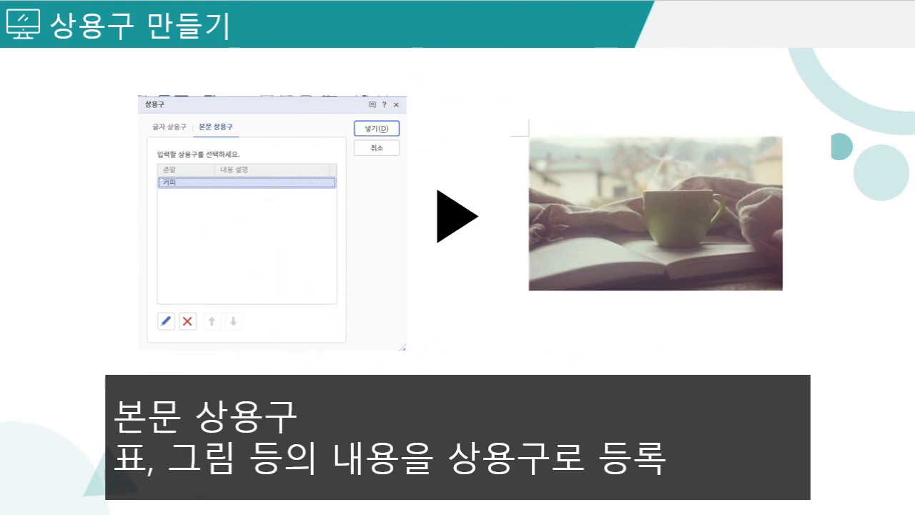
pyautogui.press('Right')
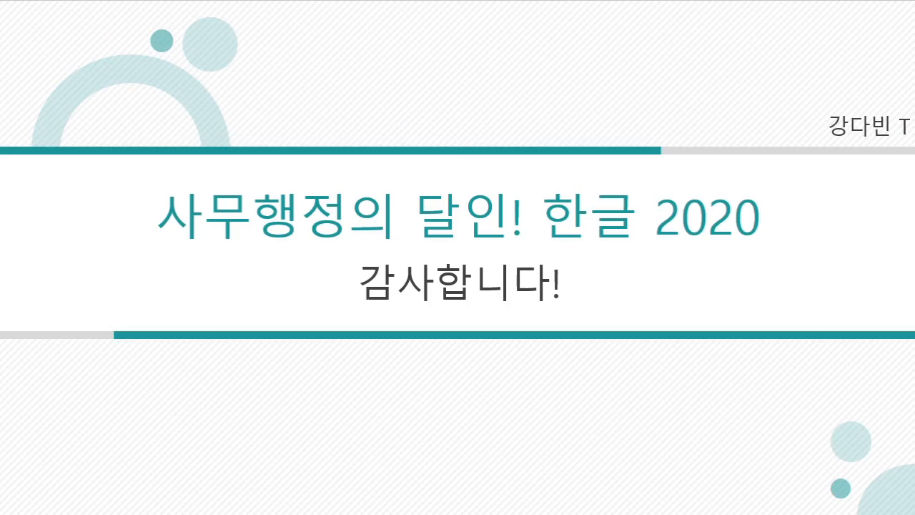